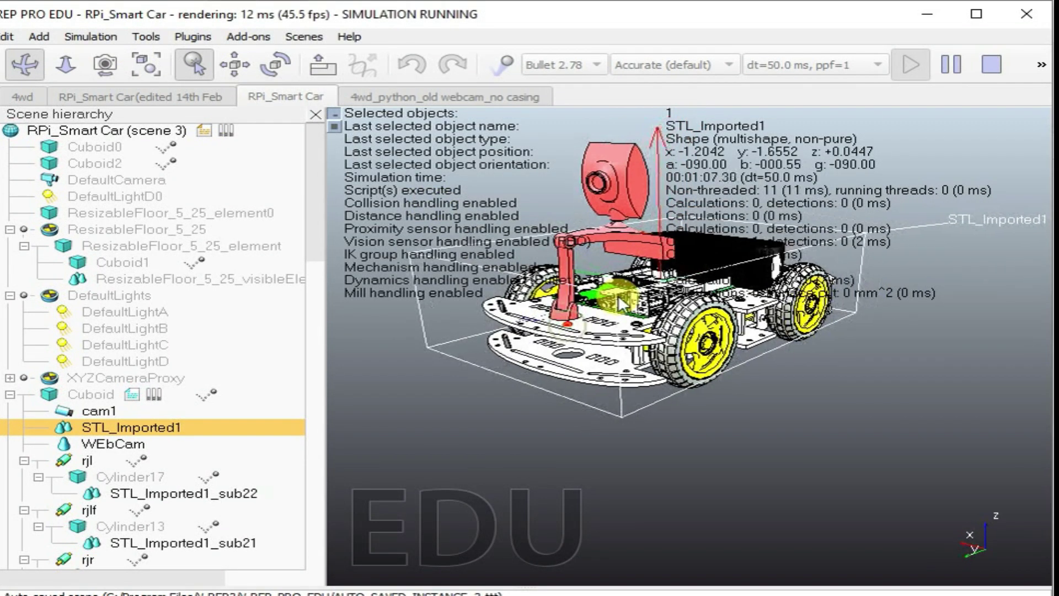
Examine the assembled smart car in the running simulation from the front, side and above.
left_click_drag(593, 377, 596, 252)
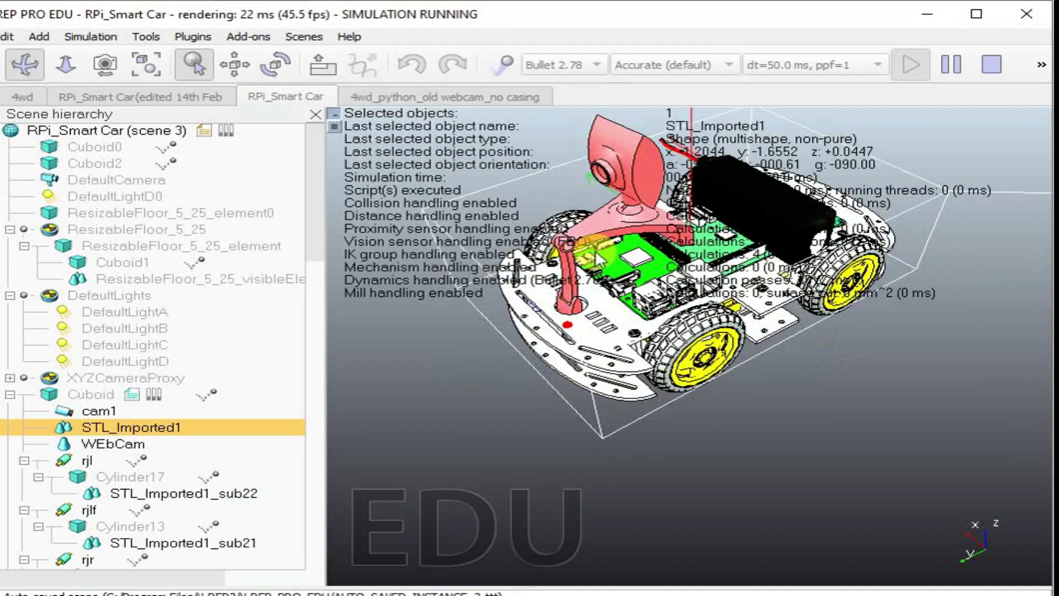
middle_click_drag(600, 259, 481, 222)
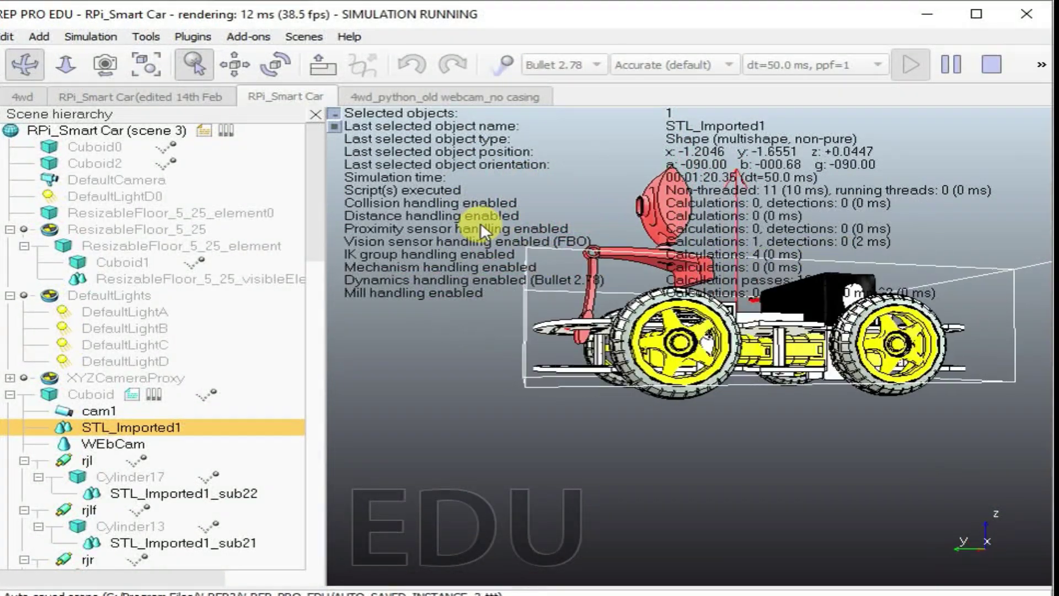
middle_click_drag(542, 342, 911, 220)
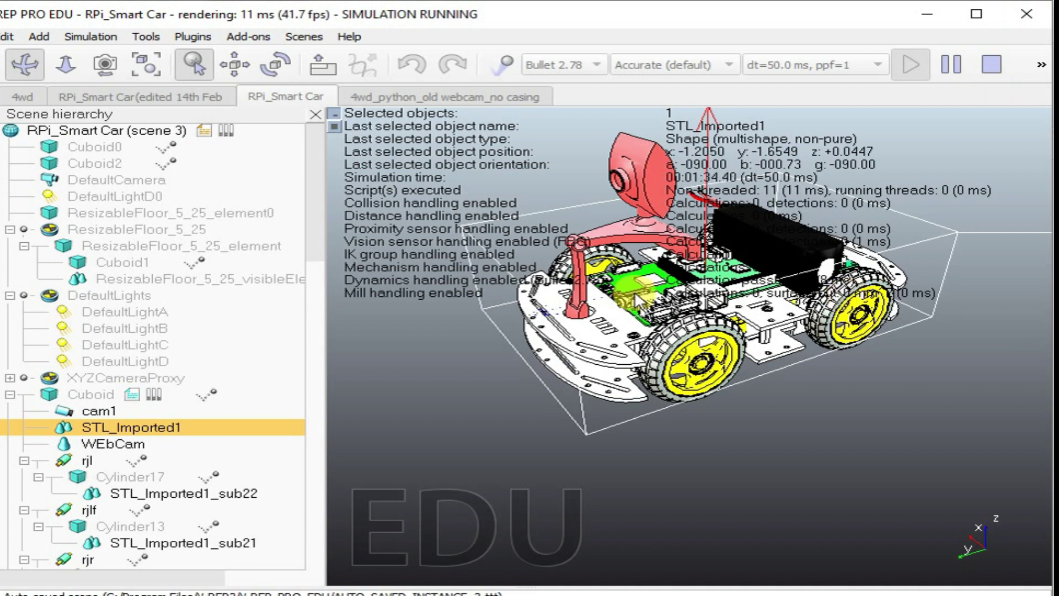
scroll(639, 298, "down", 2)
scroll(640, 281, "up", 5)
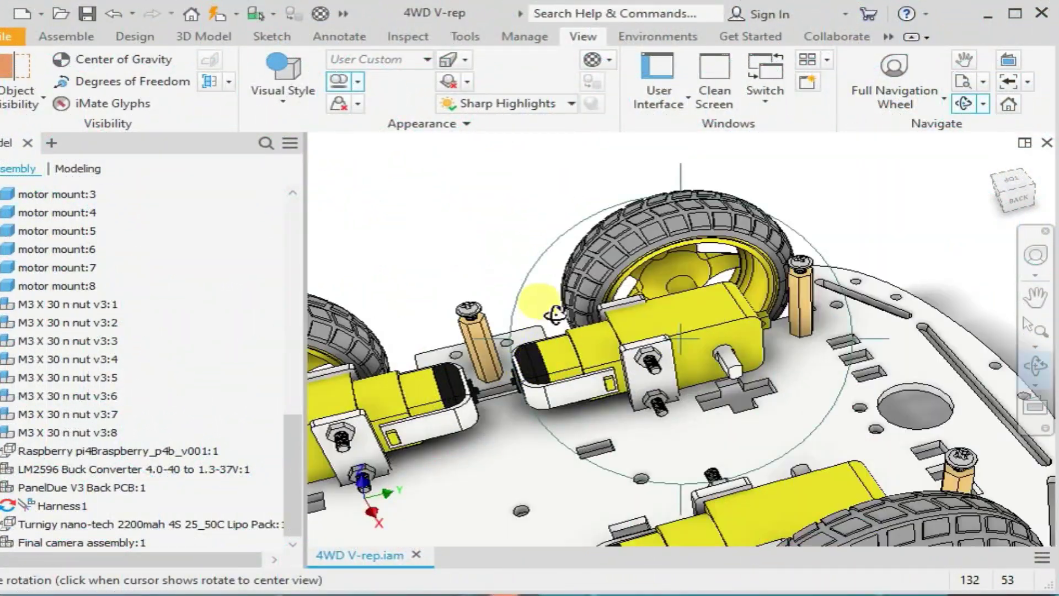
Switch to the 4WD V-rep assembly in Inventor and inspect the lower chassis plate from above and below.
left_click_drag(554, 315, 554, 189)
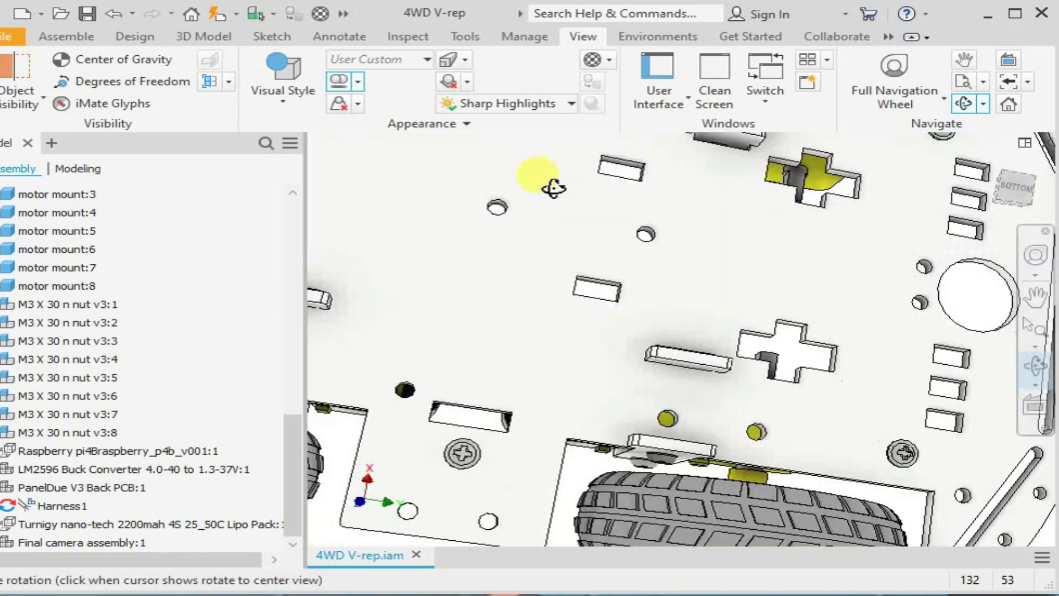
scroll(558, 198, "down", 4)
scroll(561, 201, "up", 4)
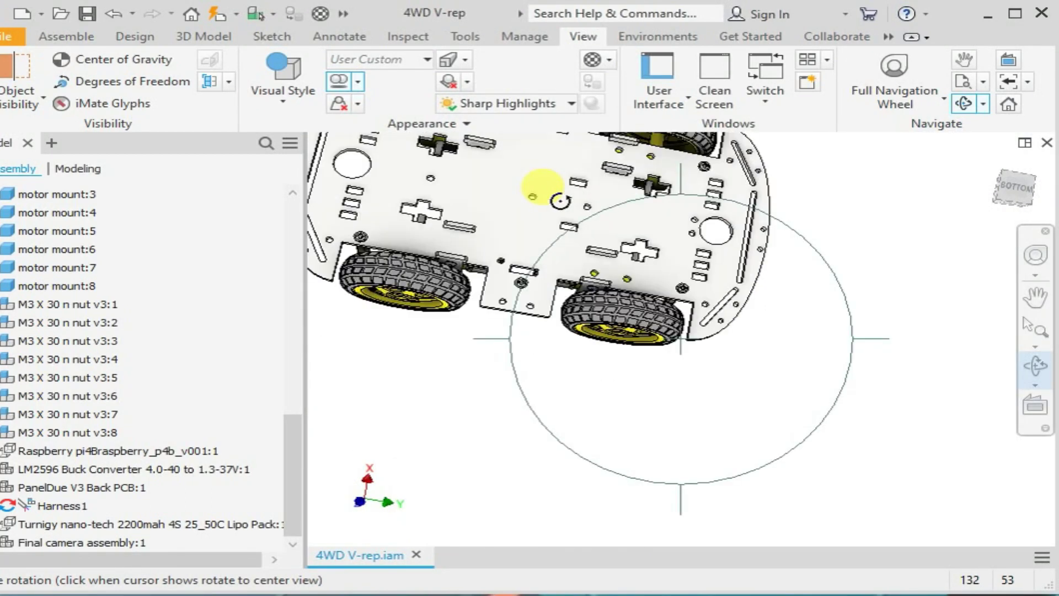
scroll(561, 201, "down", 5)
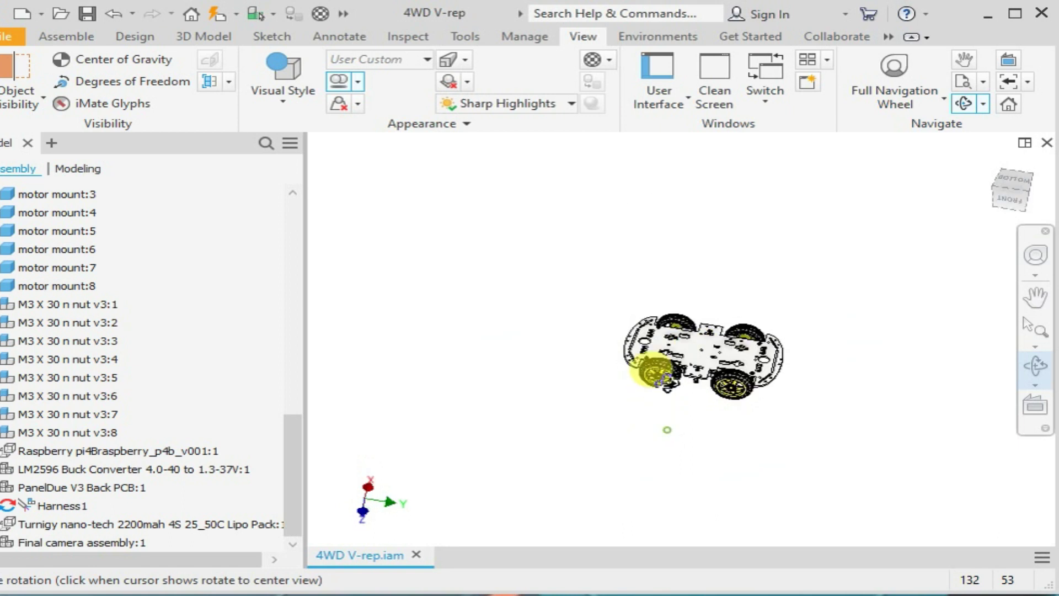
left_click_drag(693, 288, 707, 269)
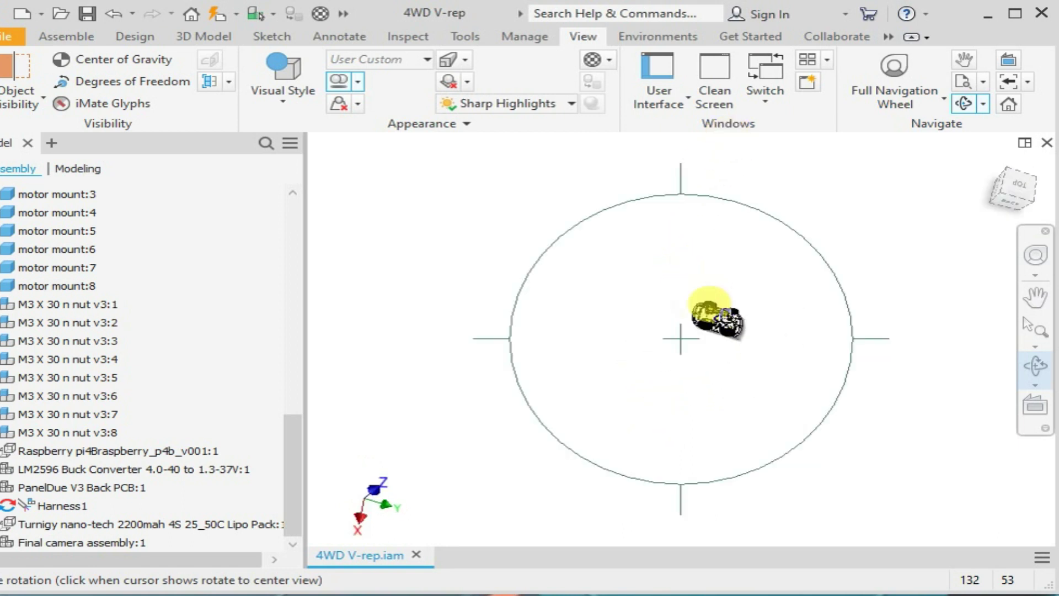
scroll(717, 317, "up", 8)
scroll(753, 248, "up", 4)
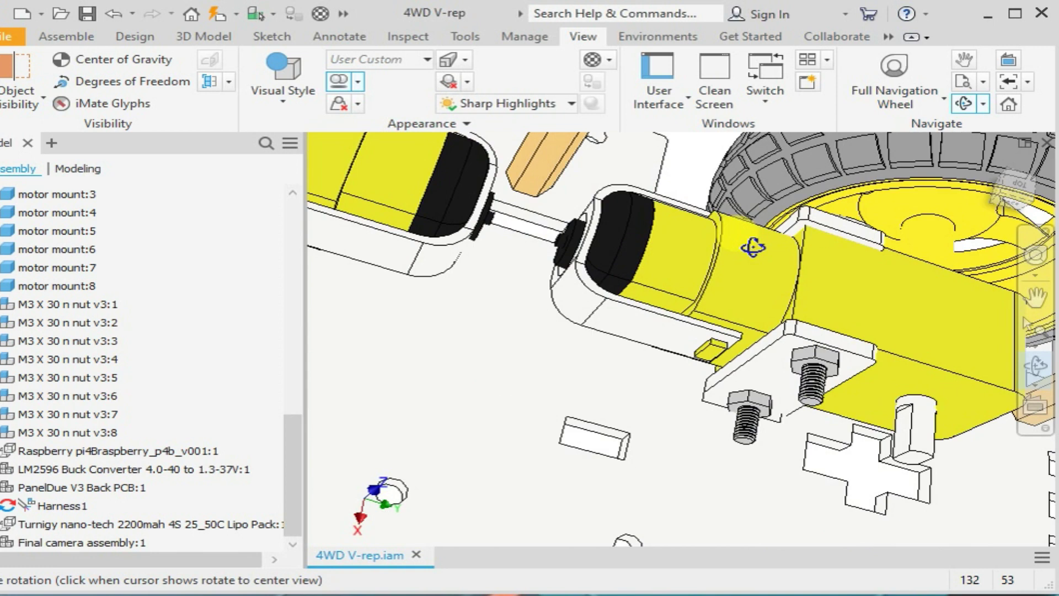
Inspect the gear motors, wheels and brass standoffs on the lower chassis plate, both close up and as a whole.
left_click(717, 265)
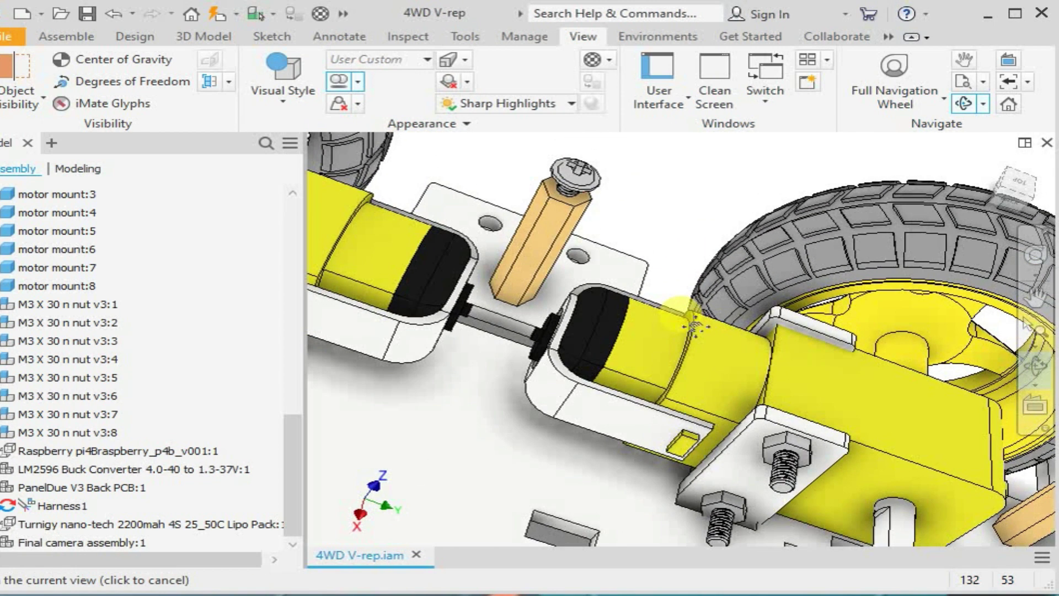
mouse_move(689, 190)
left_mouse_down()
mouse_move(682, 229)
mouse_move(679, 198)
left_mouse_up()
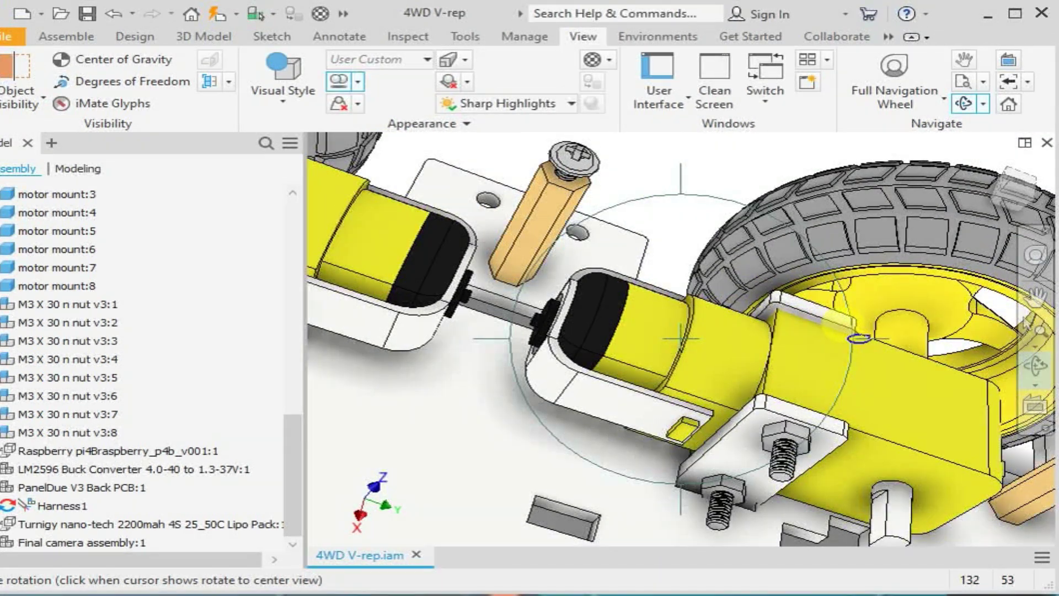
left_click_drag(859, 337, 869, 318)
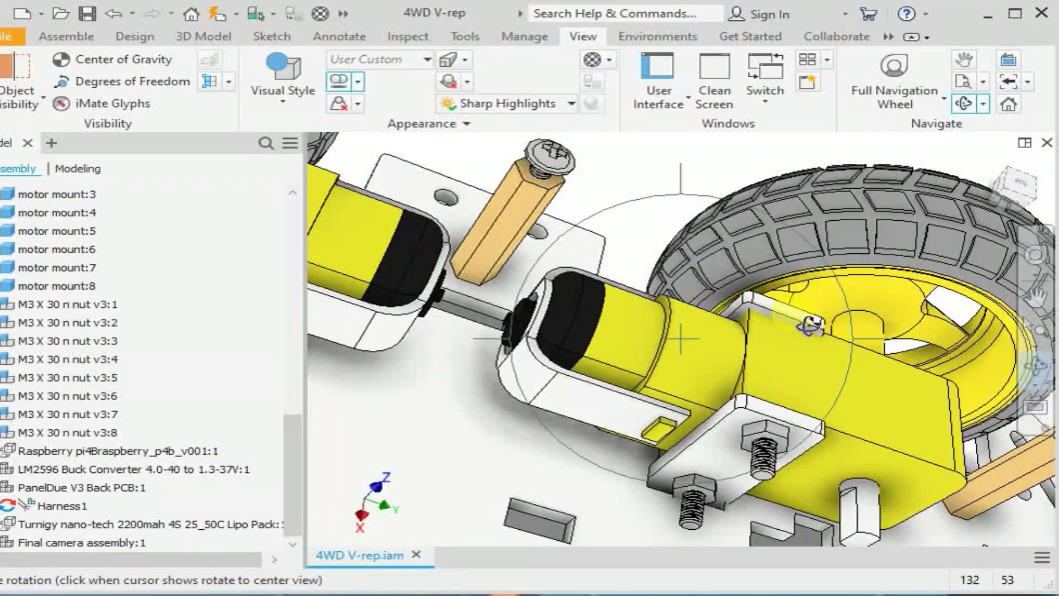
scroll(809, 326, "down", 4)
scroll(808, 327, "up", 10)
scroll(804, 327, "down", 5)
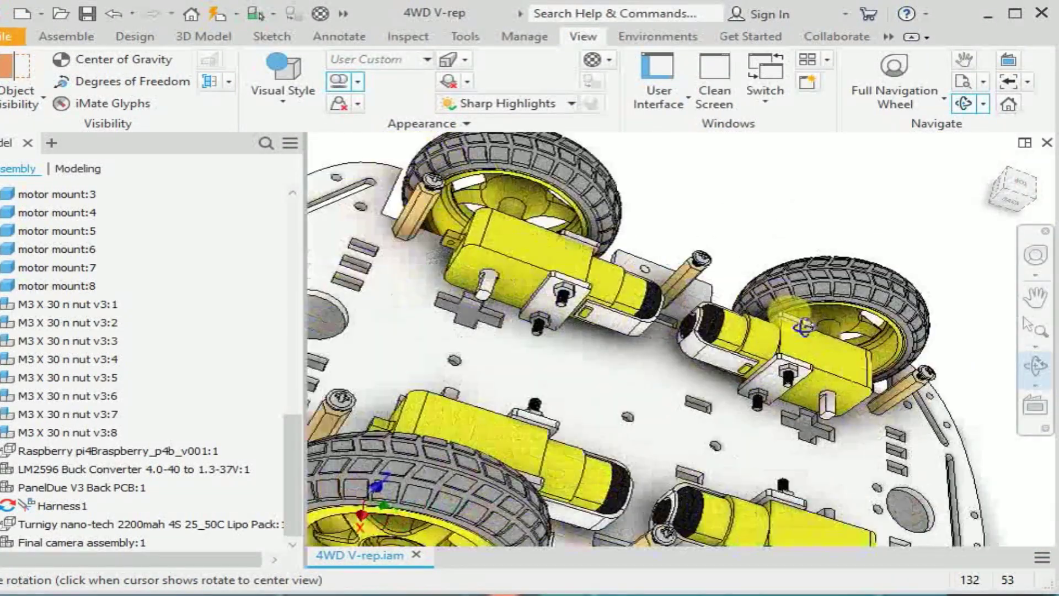
scroll(804, 327, "down", 2)
scroll(804, 328, "up", 4)
scroll(850, 276, "down", 3)
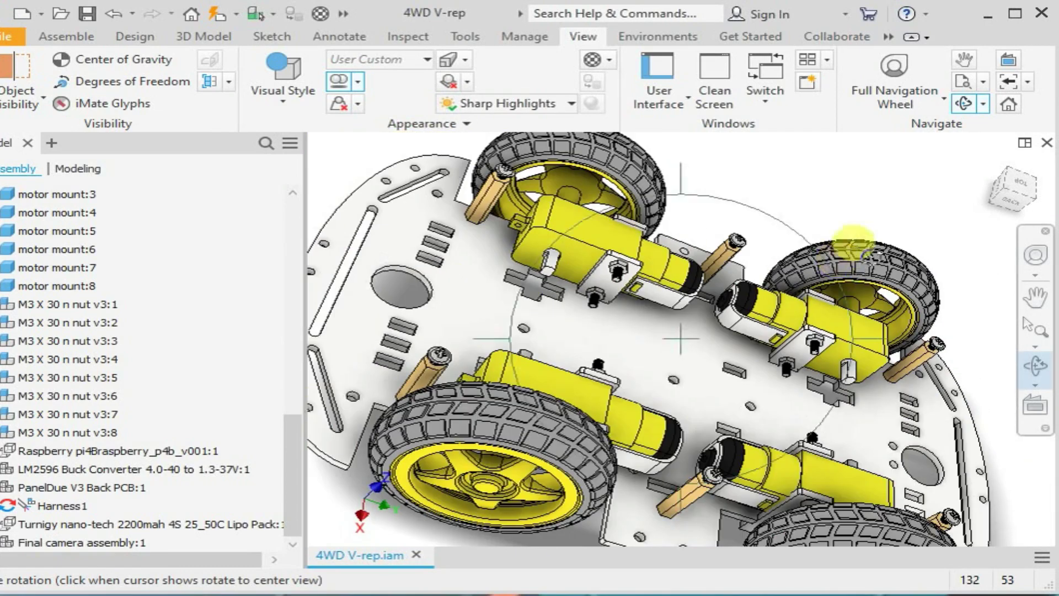
scroll(486, 386, "down", 3)
scroll(486, 386, "up", 2)
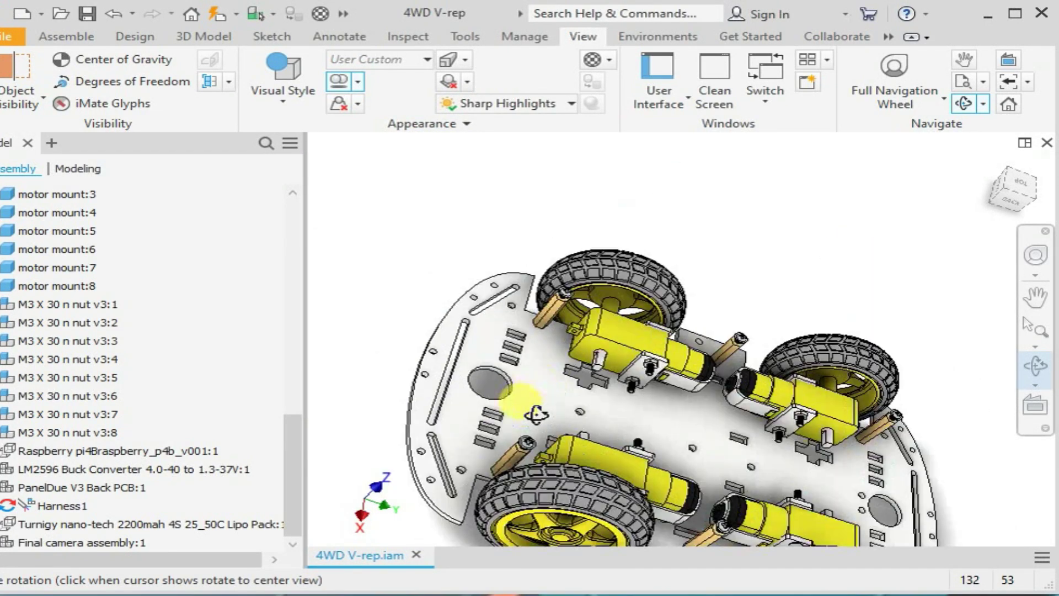
scroll(486, 386, "down", 3)
scroll(510, 438, "up", 5)
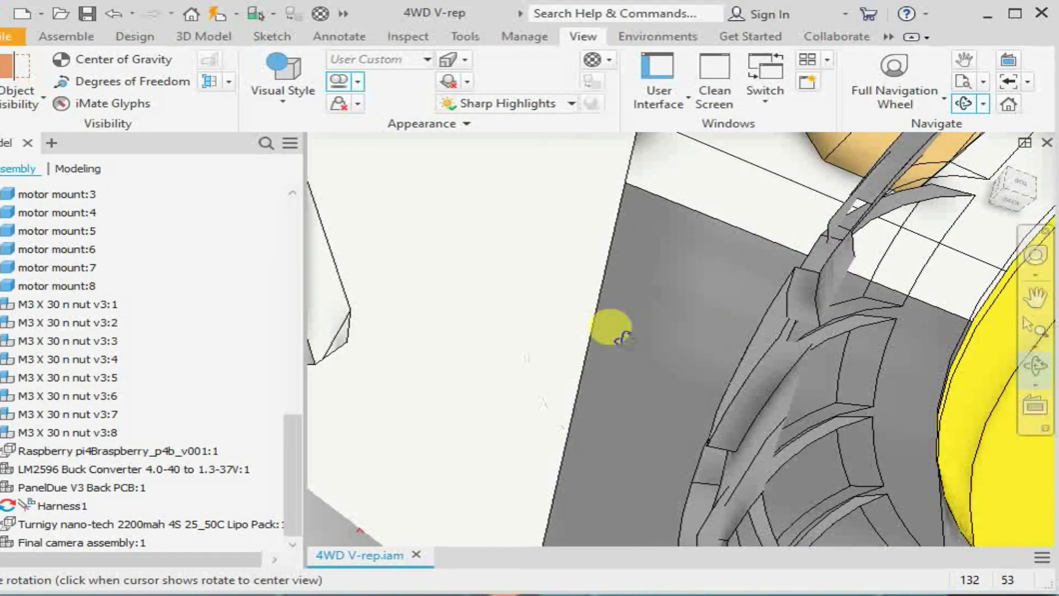
scroll(634, 326, "down", 3)
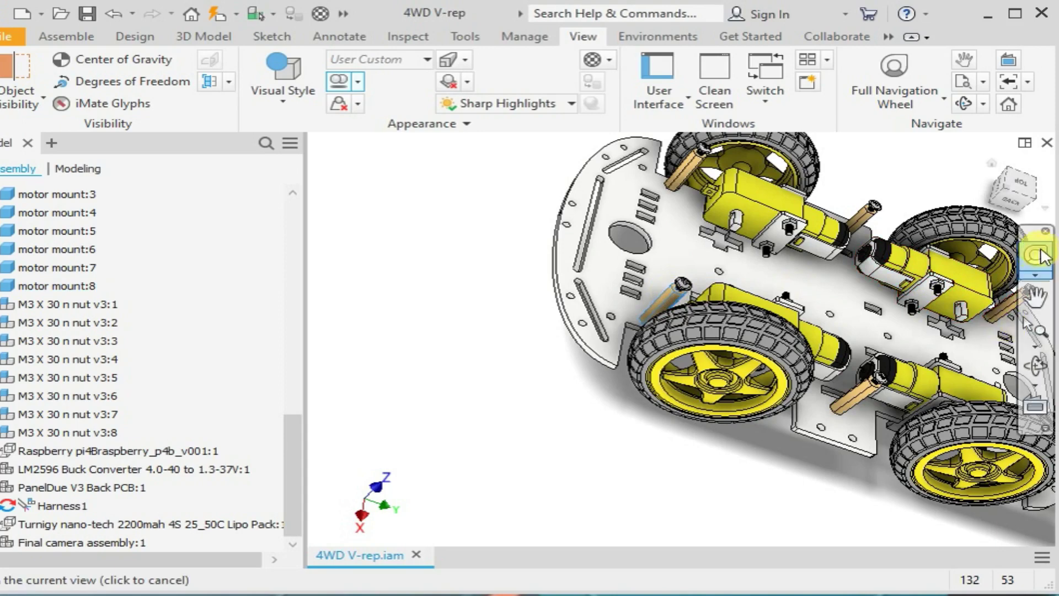
left_click(1042, 340)
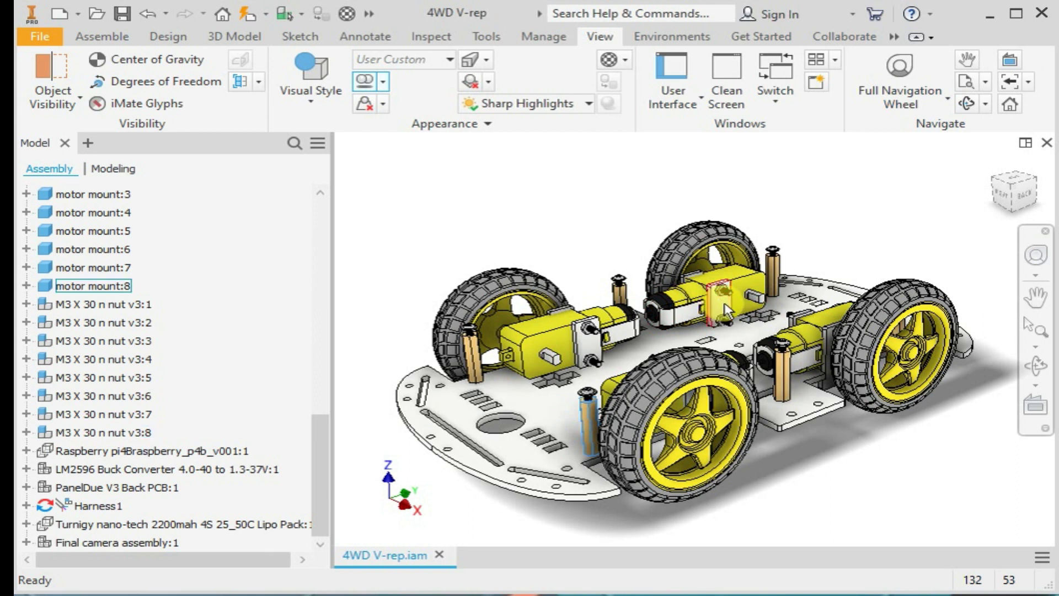
Examine the motor mounts and the bolts holding the gear motors, ending in the home view.
left_click(724, 321)
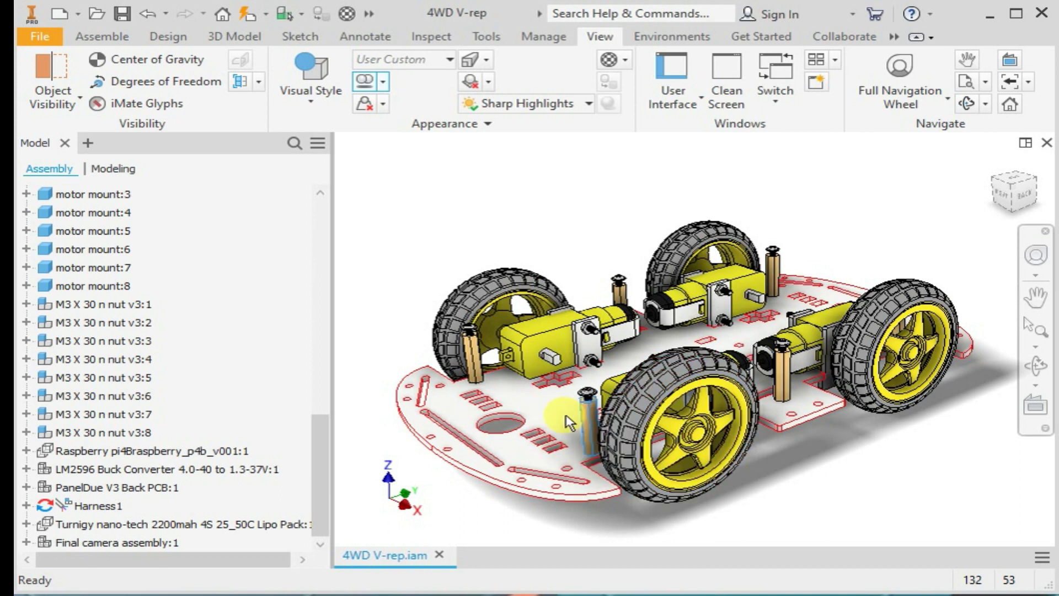
left_click(593, 331)
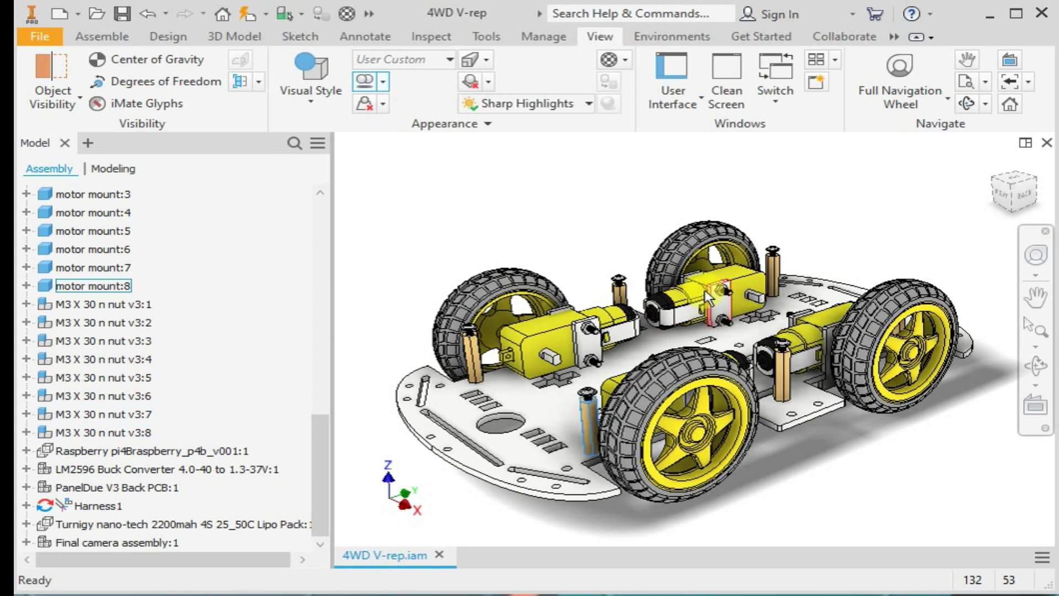
scroll(809, 365, "down", 5)
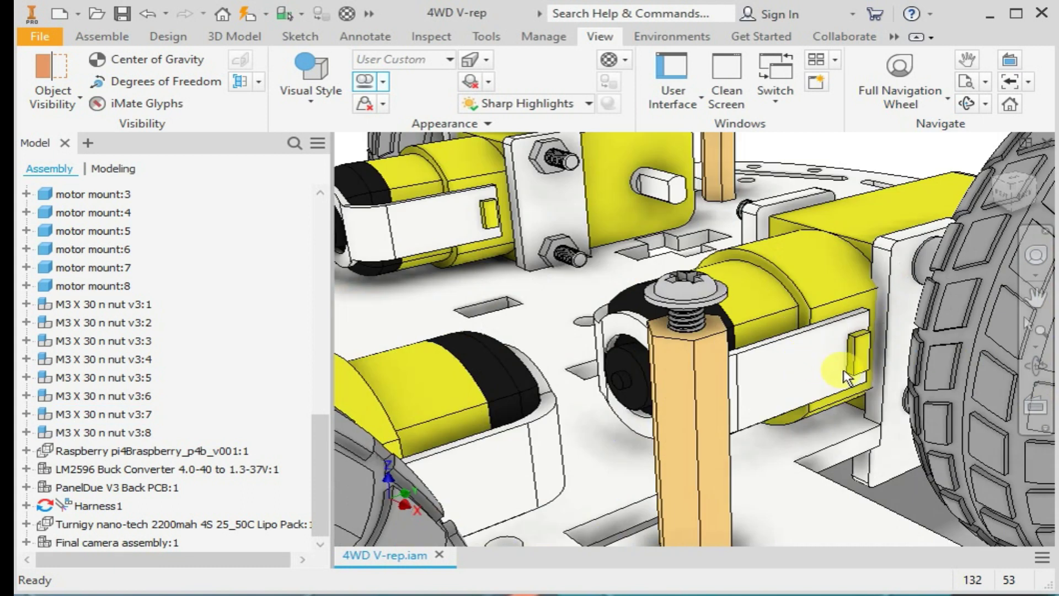
scroll(847, 377, "down", 3)
scroll(848, 378, "up", 2)
scroll(847, 376, "up", 5)
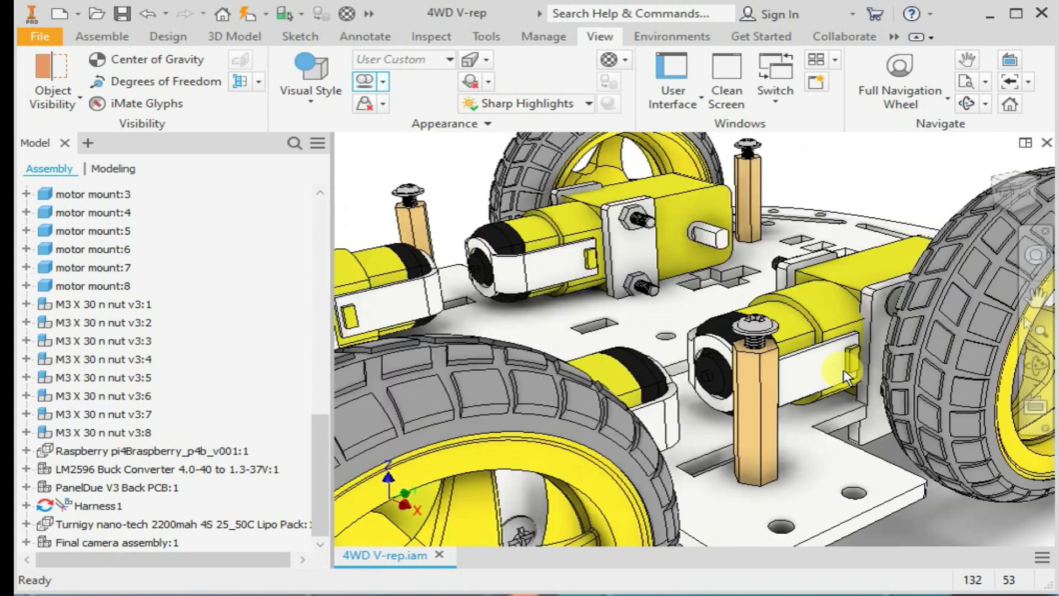
scroll(847, 377, "down", 8)
scroll(846, 377, "up", 8)
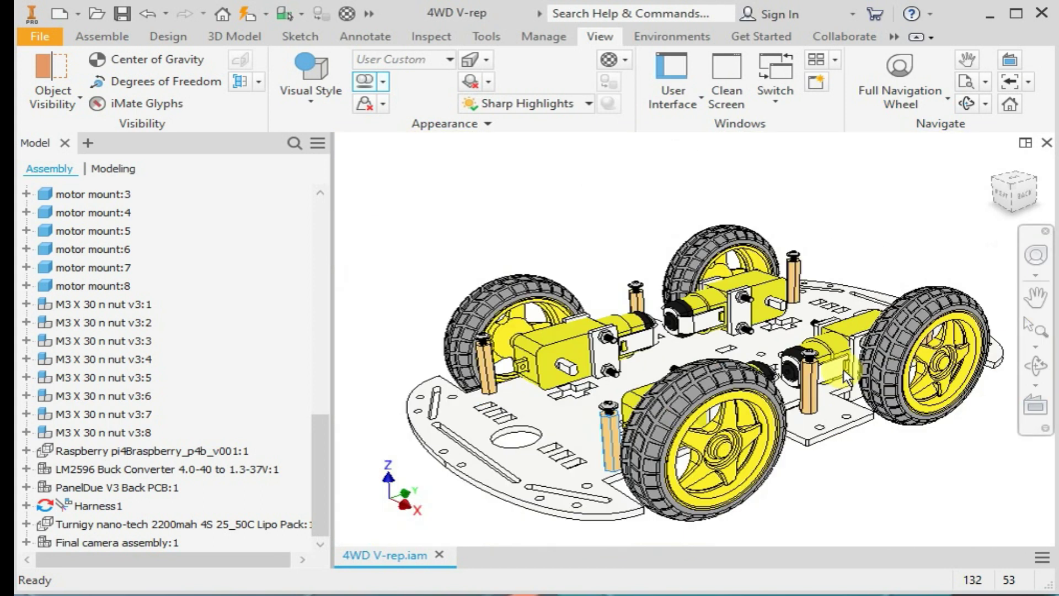
left_click(992, 169)
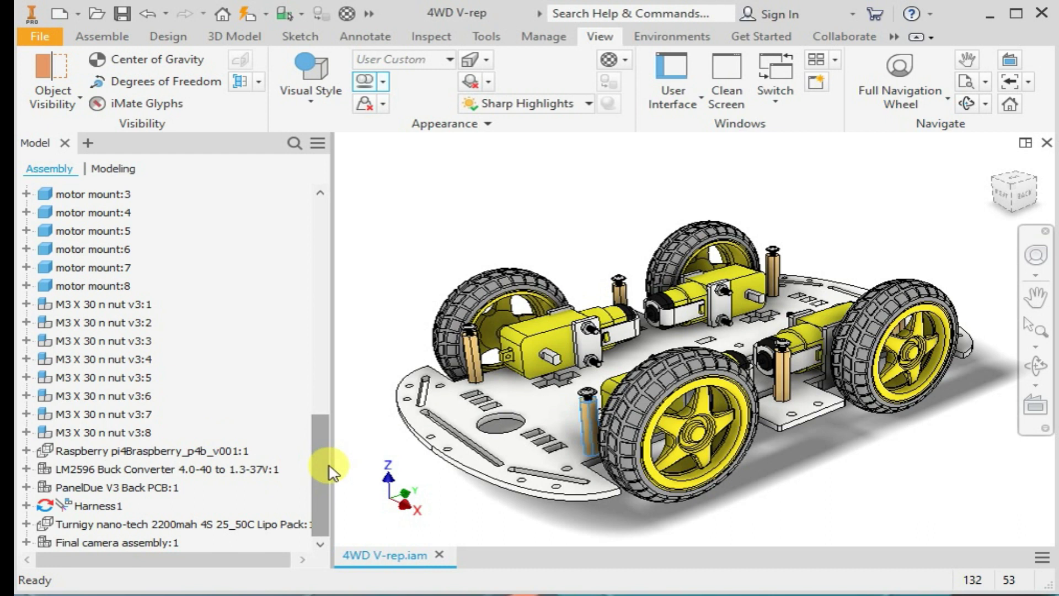
Make the hidden upper chassis plate, buggy chassis orig v3:2, visible in the assembly.
left_click_drag(329, 471, 328, 254)
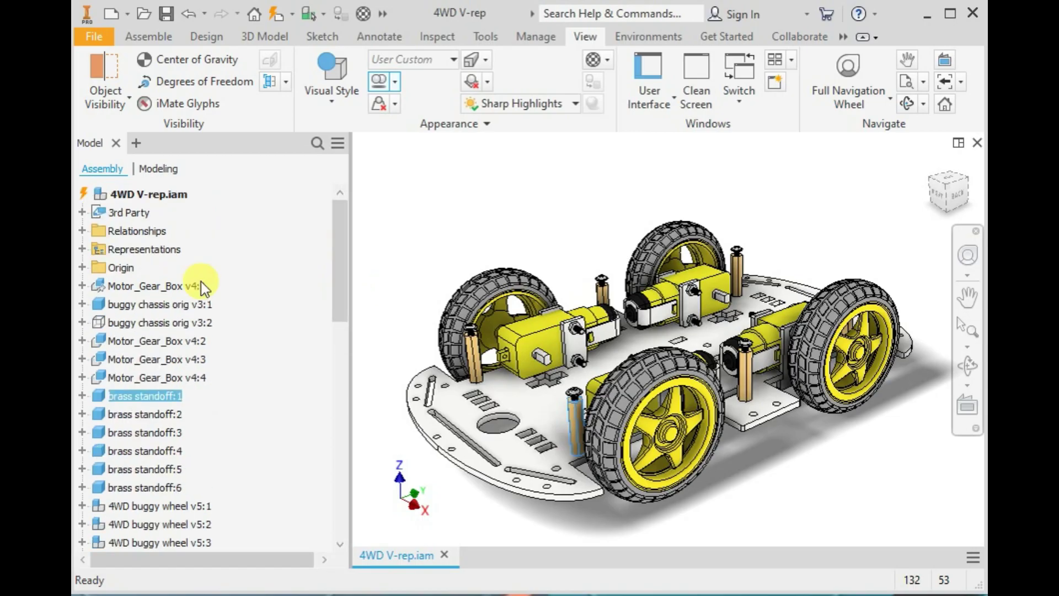
right_click(99, 328)
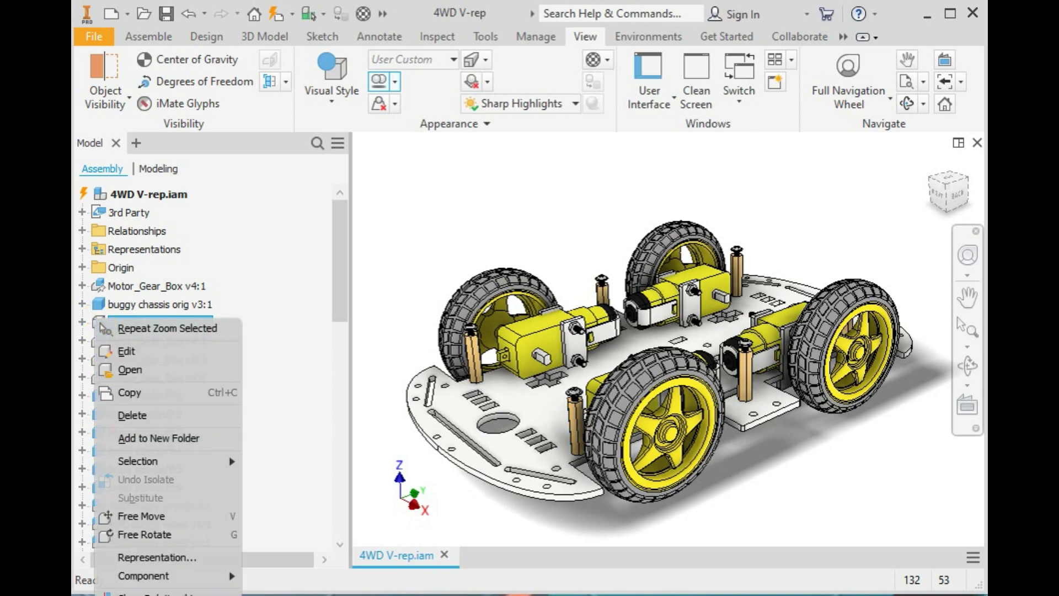
left_click(138, 595)
scroll(740, 233, "up", 2)
scroll(740, 235, "down", 3)
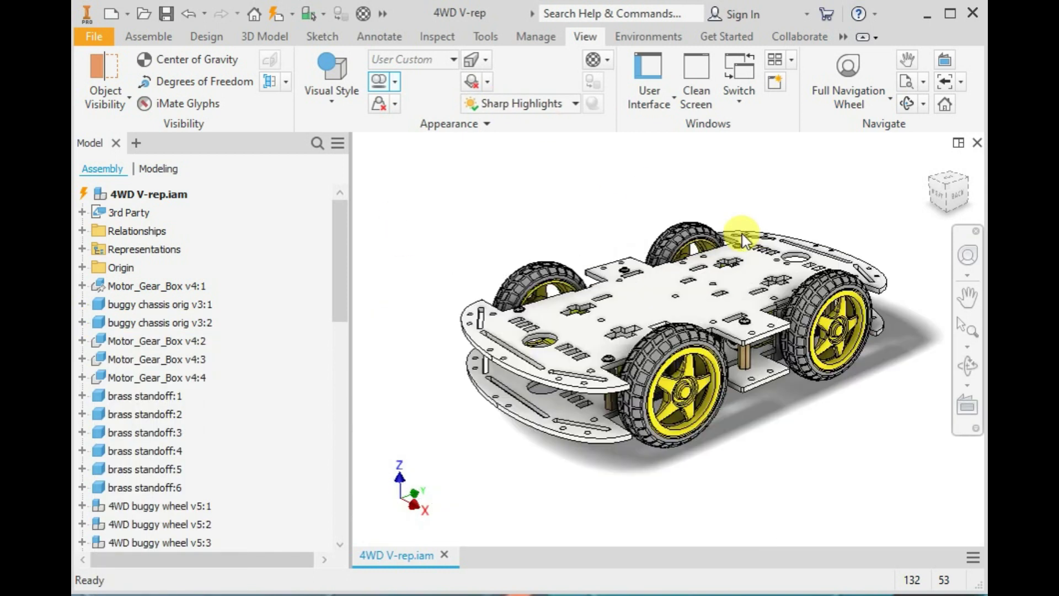
Inspect the two-plate chassis with its wheels from the front and other angles, returning to the home view.
left_click(967, 365)
left_click_drag(634, 367, 381, 297)
scroll(693, 337, "down", 5)
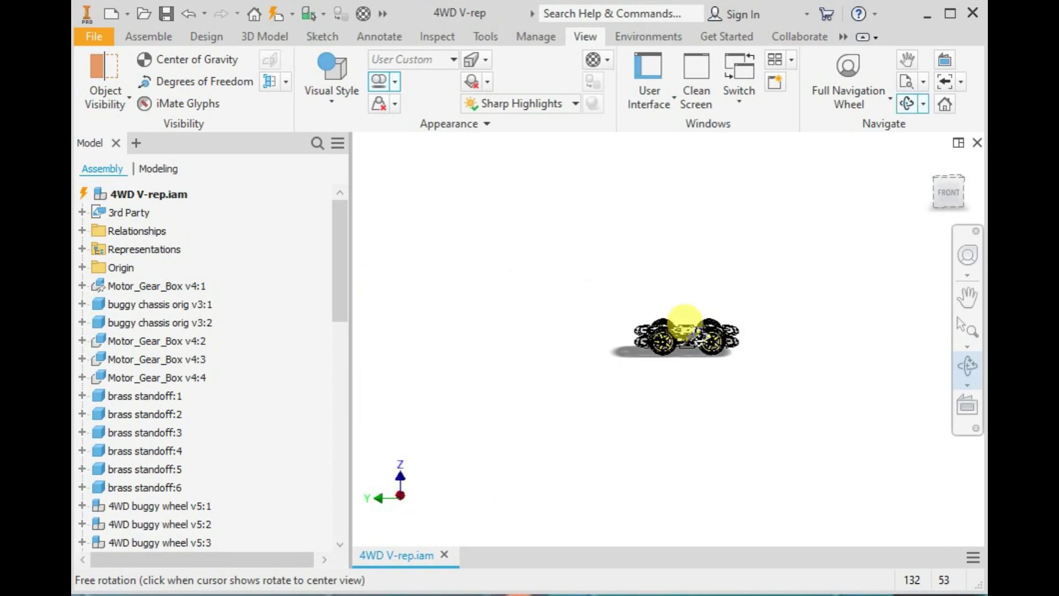
scroll(697, 337, "up", 7)
scroll(615, 384, "down", 4)
left_click_drag(616, 364, 309, 547)
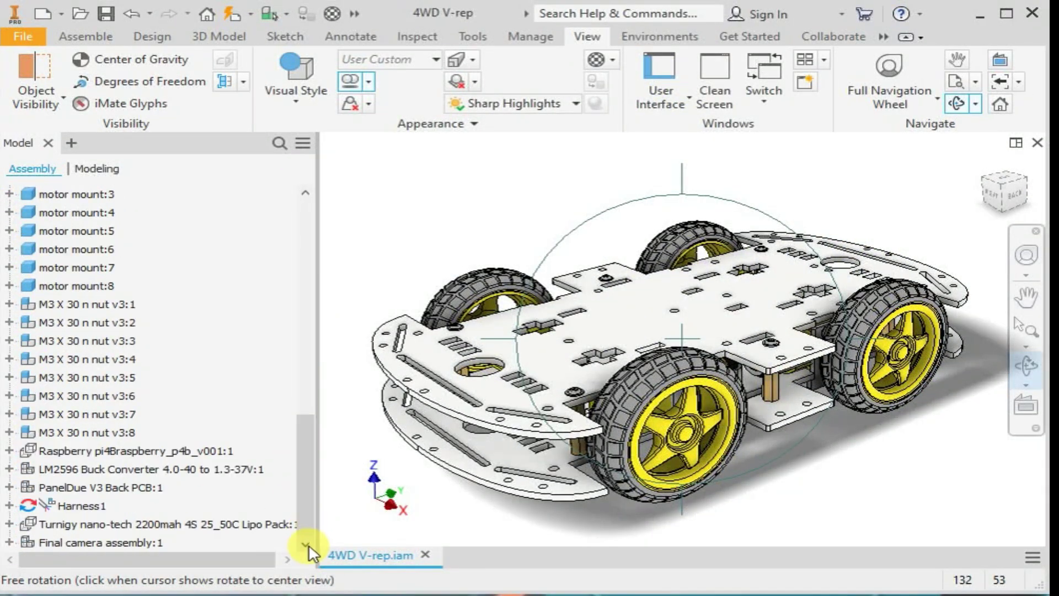
Turn on the visibility of the LM2596 Buck Converter 4.0-40 to 1.3-37V component.
left_click(24, 472)
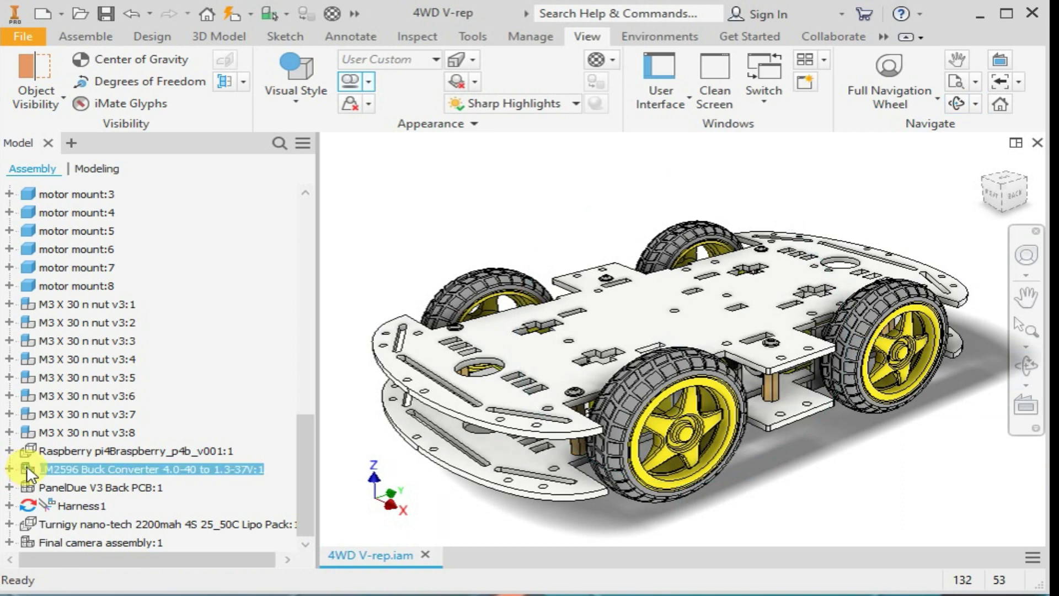
right_click(28, 474)
left_click(77, 594)
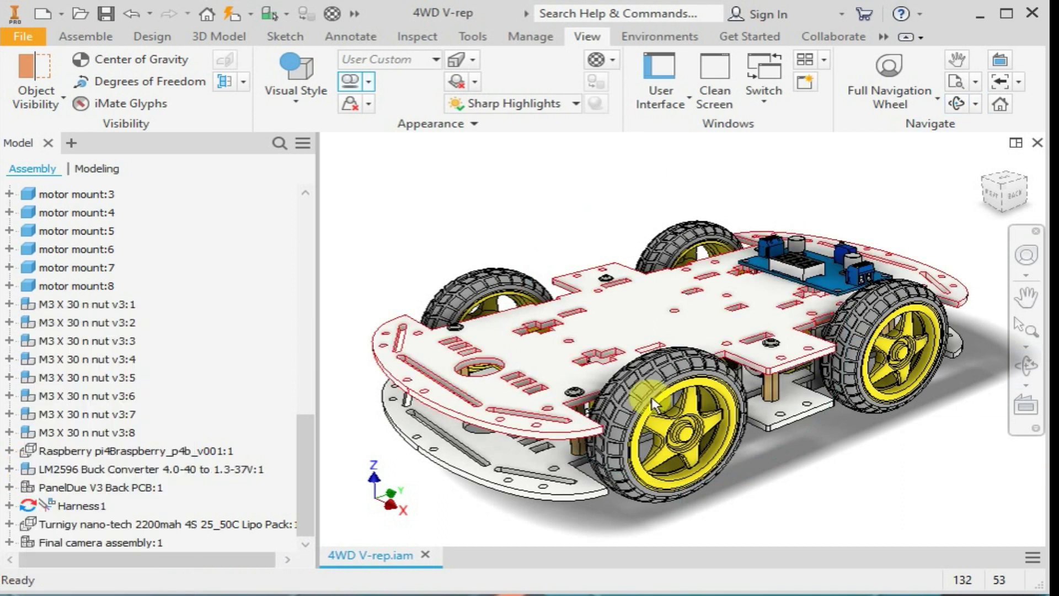
Zoom to the LM2596 buck converter and examine its board on the upper plate from behind and above.
scroll(882, 333, "up", 5)
scroll(809, 391, "down", 9)
left_click(807, 391)
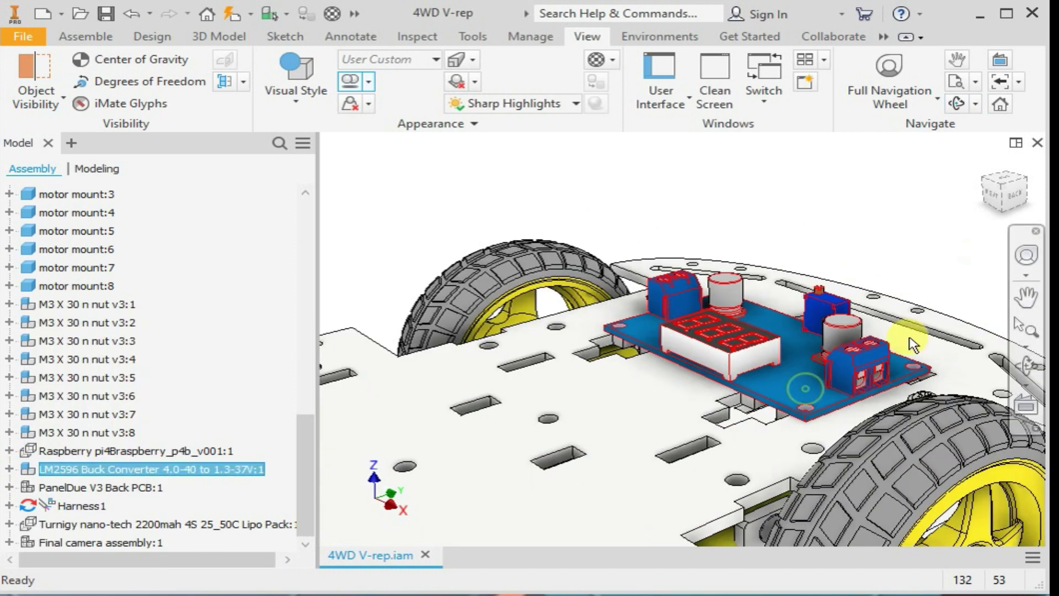
left_click(1026, 331)
scroll(905, 348, "up", 3)
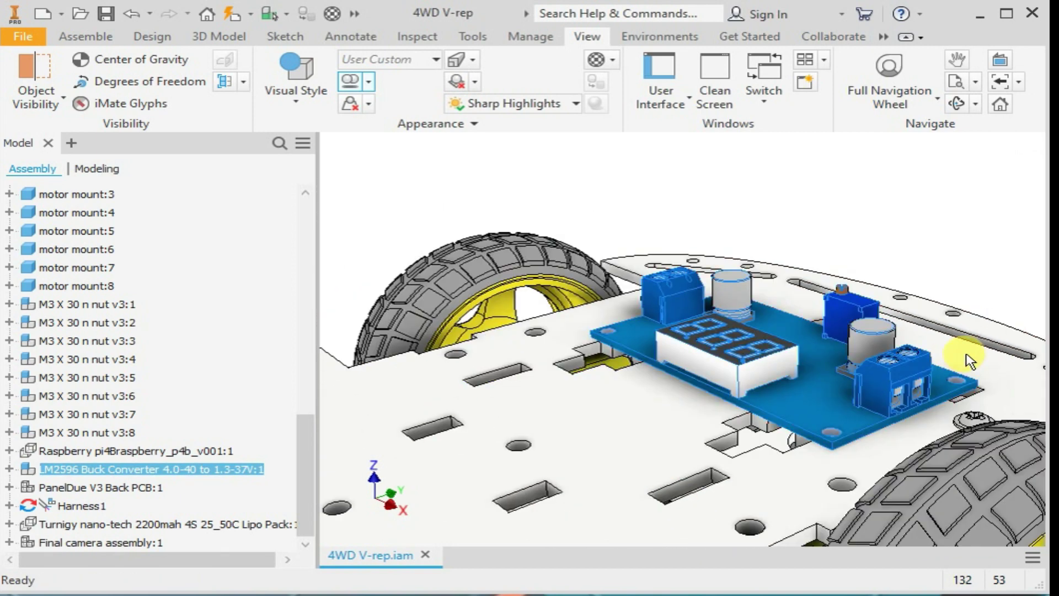
left_click(1029, 366)
left_click_drag(791, 361, 808, 550)
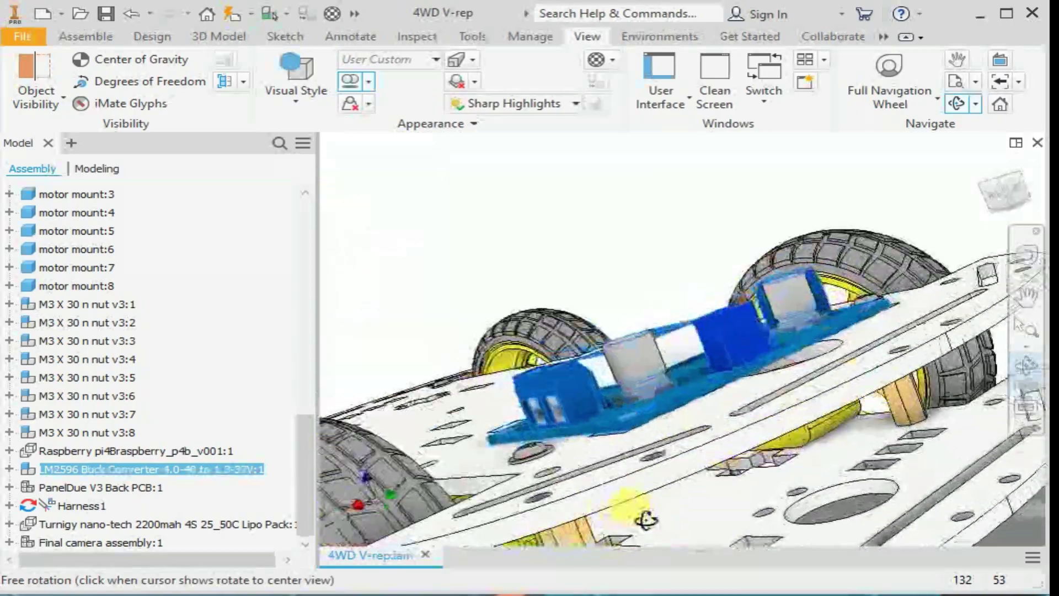
left_click_drag(646, 518, 980, 162)
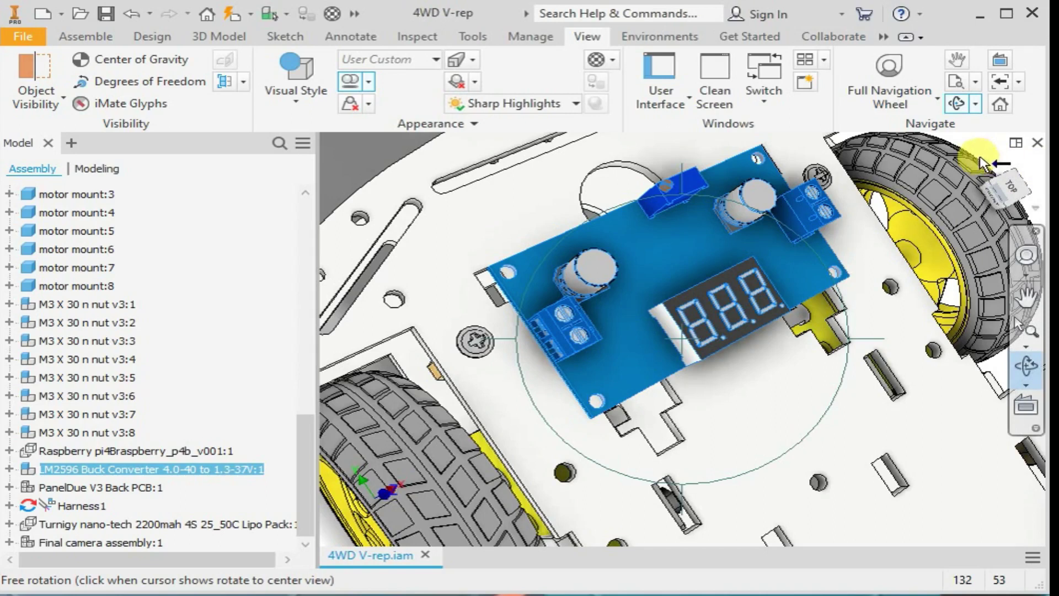
Turn on the visibility of the PanelDue V3 Back PCB:1 component.
left_click(1005, 165)
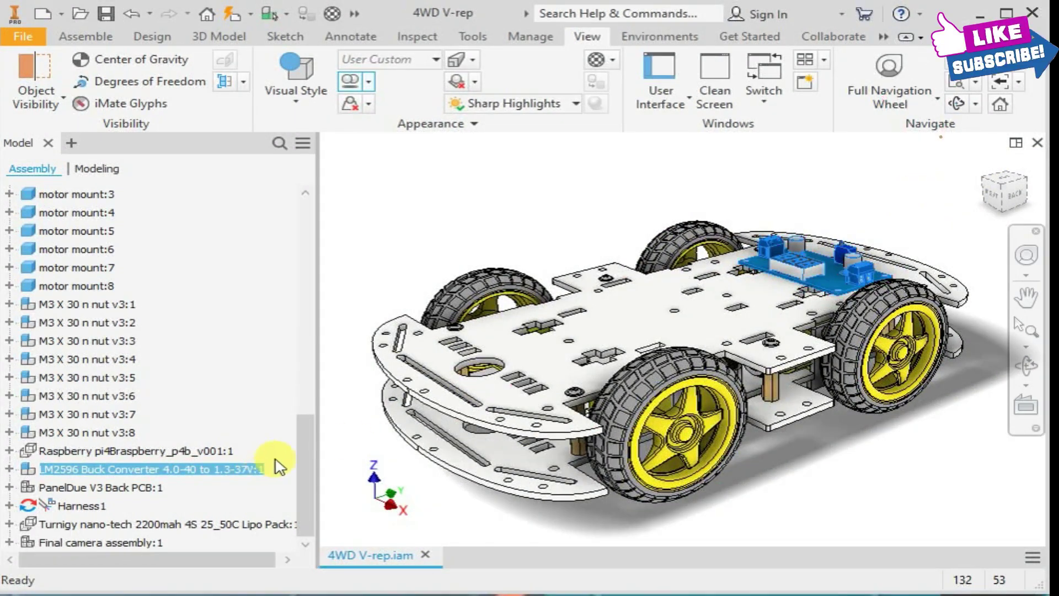
right_click(25, 485)
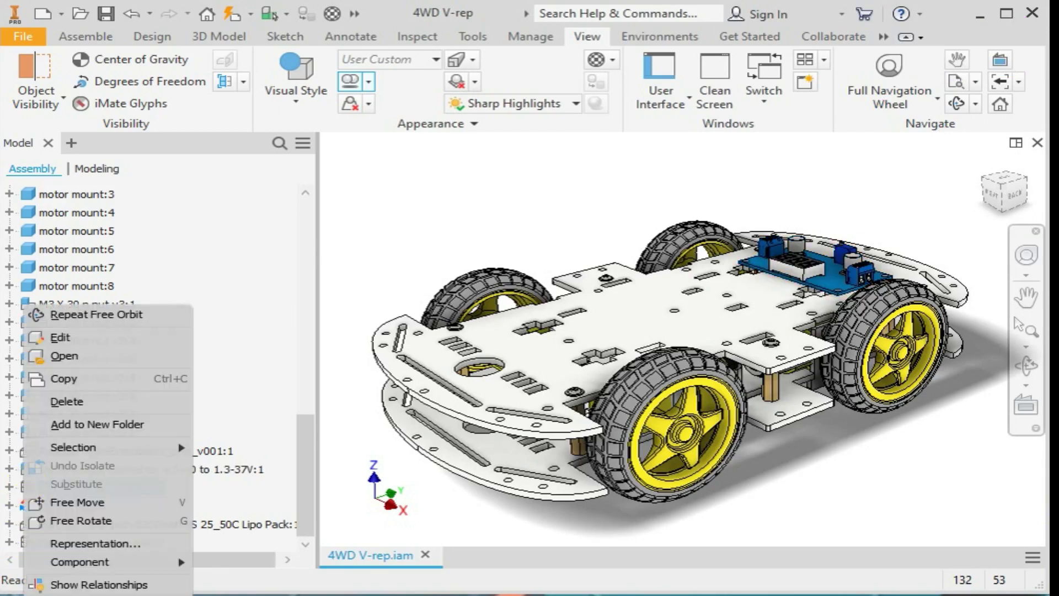
left_click(72, 594)
Examine the PanelDue back PCB on the upper plate from several angles, including a close look at its square chip.
scroll(775, 294, "up", 5)
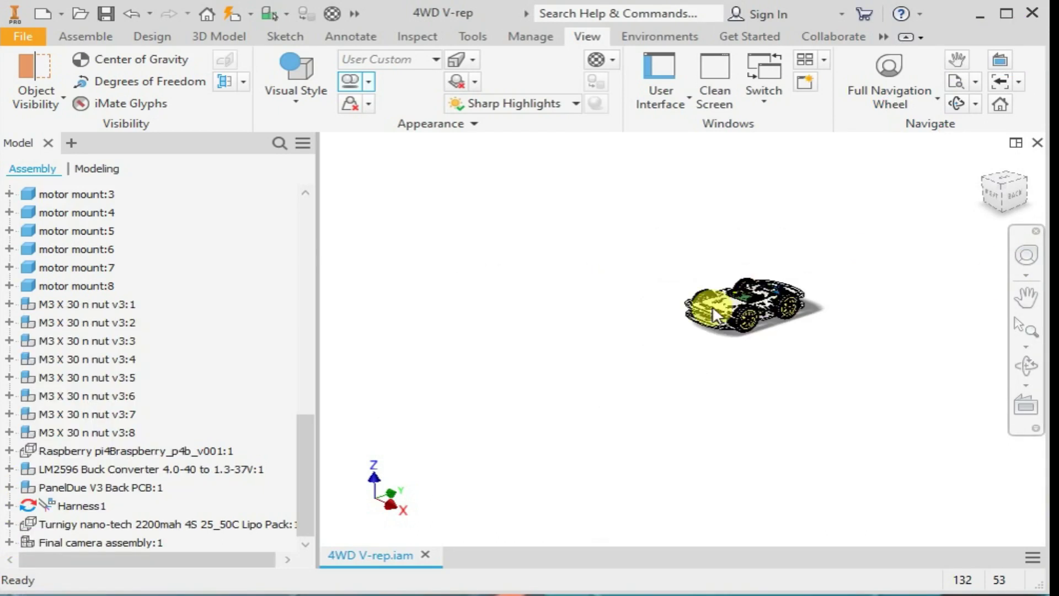
scroll(714, 305, "down", 5)
scroll(870, 348, "up", 4)
scroll(909, 335, "down", 4)
scroll(672, 377, "down", 2)
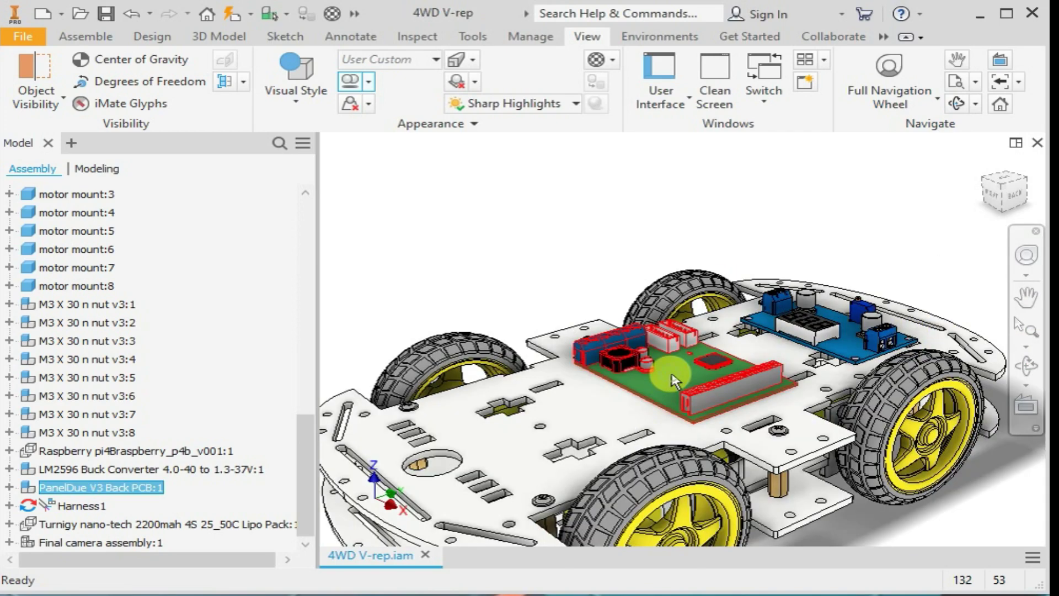
left_click(1031, 335)
scroll(823, 223, "up", 4)
scroll(795, 212, "down", 3)
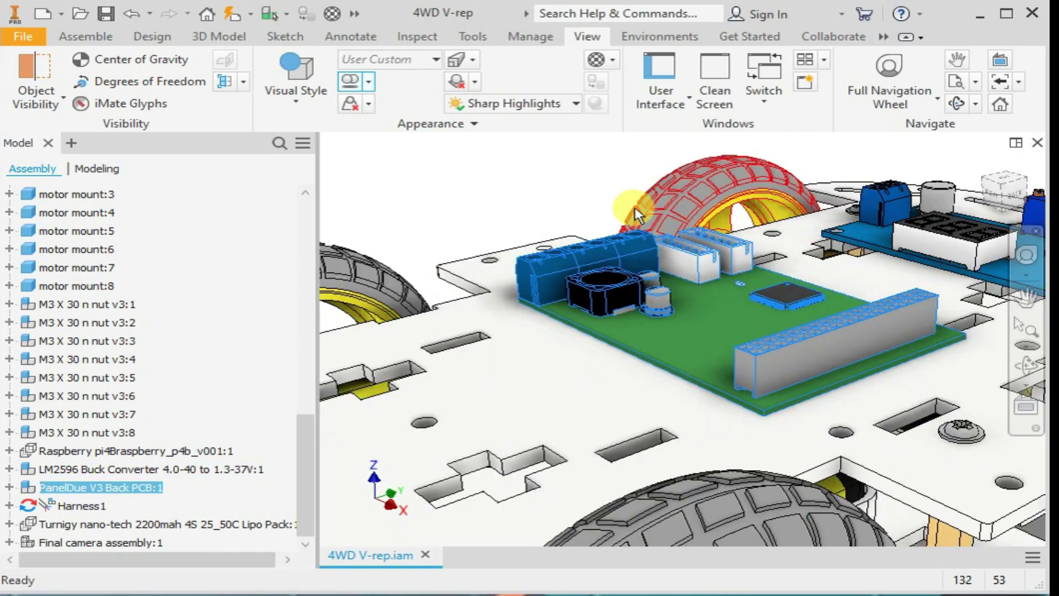
scroll(637, 214, "down", 5)
scroll(638, 214, "up", 5)
left_click_drag(973, 369, 778, 376)
scroll(789, 373, "down", 4)
scroll(812, 262, "down", 3)
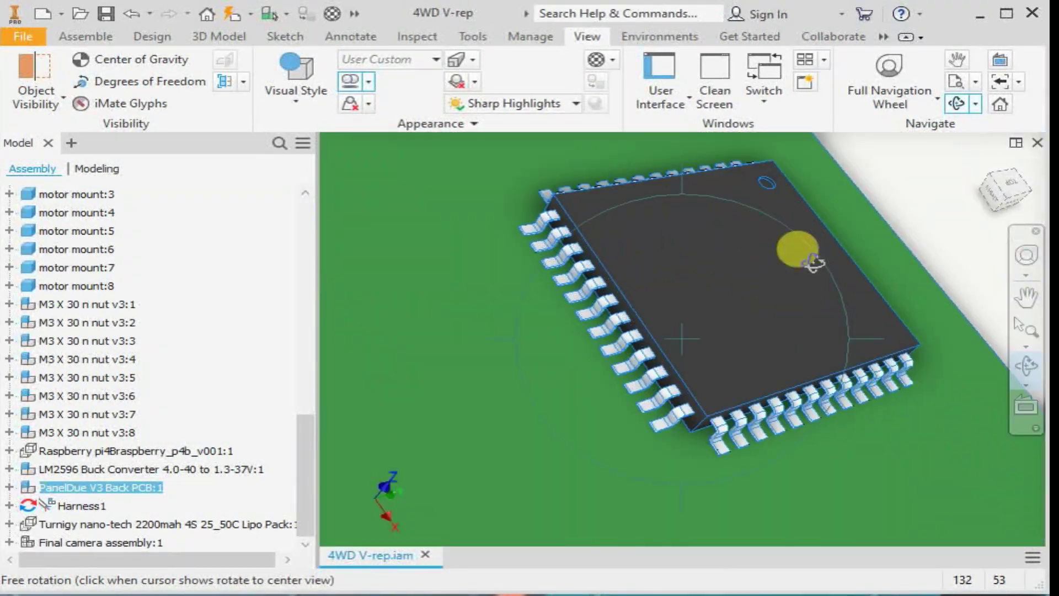
scroll(813, 262, "up", 7)
left_click_drag(639, 266, 635, 386)
scroll(547, 330, "down", 5)
scroll(657, 305, "down", 5)
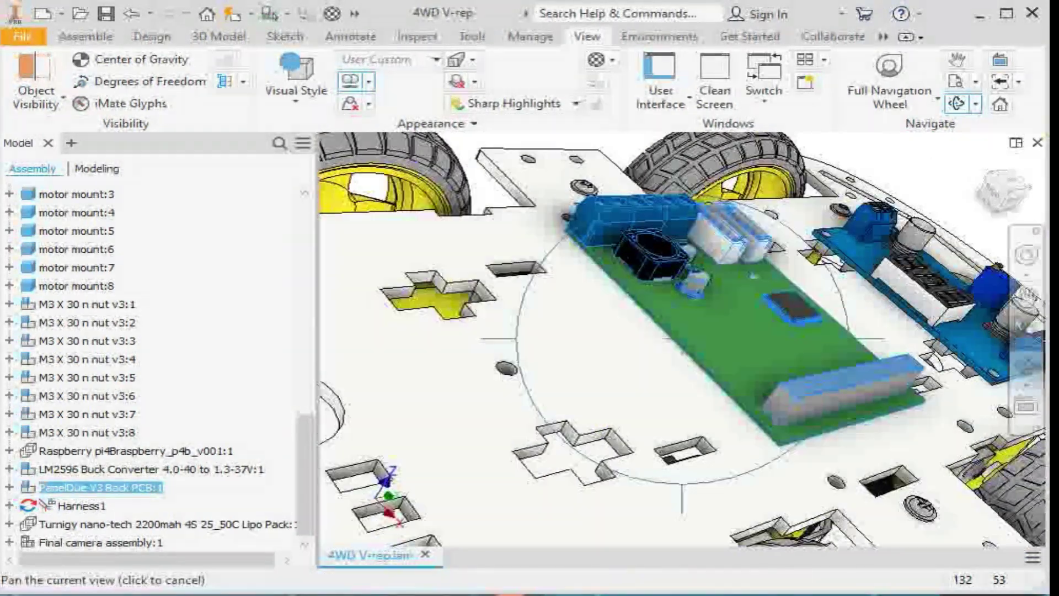
Make the hidden Raspberry pi4B component, raspberry_p4b_v001:1, visible in the assembly.
left_click(985, 172)
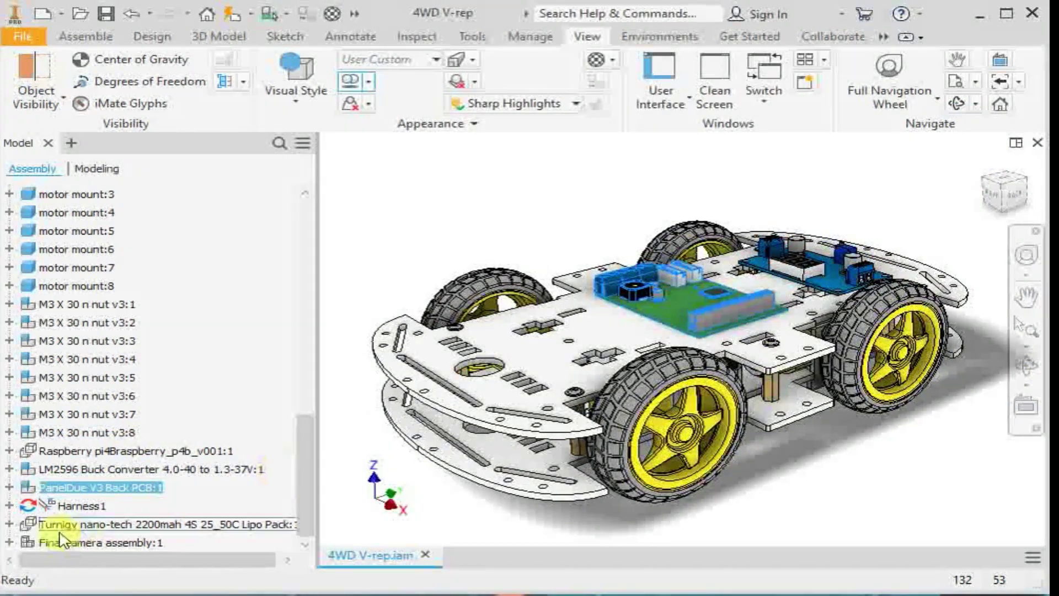
right_click(30, 455)
left_click(78, 594)
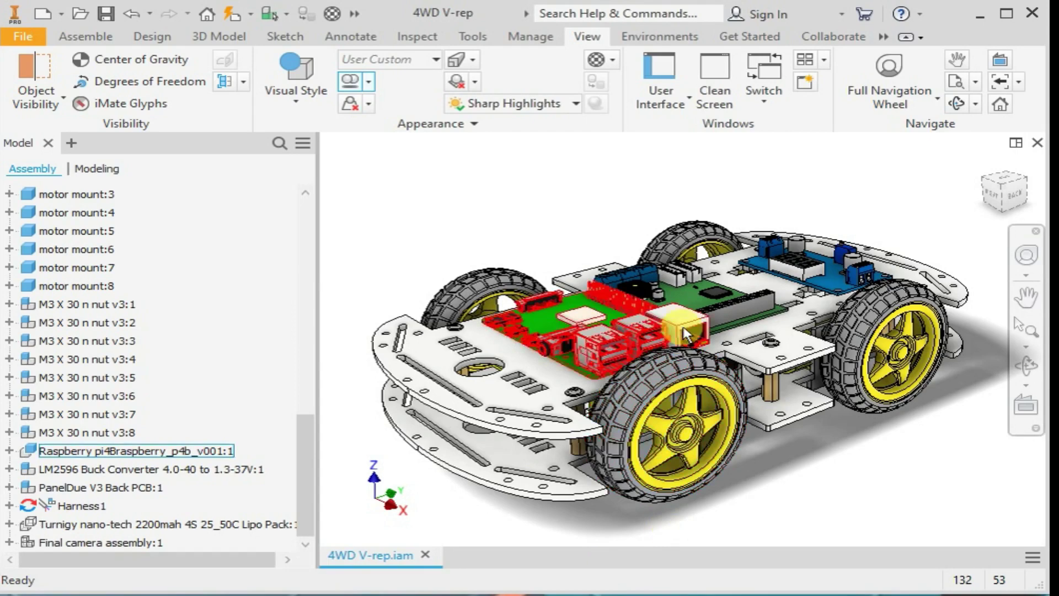
Inspect the Raspberry Pi board up close, including its edge connectors, header pins and processor, and its placement beside the PanelDue board.
scroll(582, 331, "down", 8)
scroll(581, 331, "up", 7)
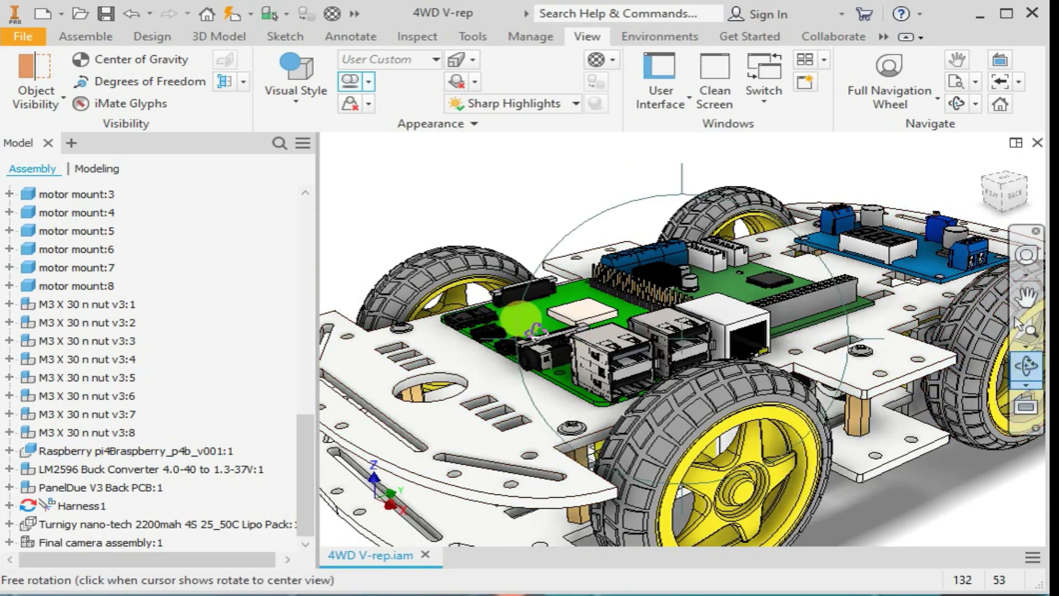
scroll(536, 331, "up", 8)
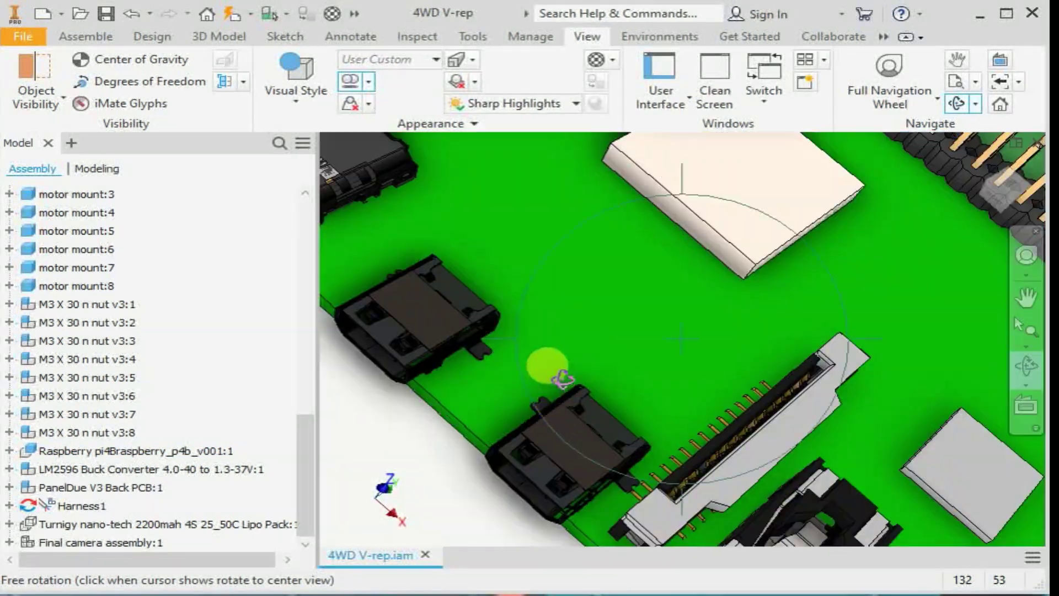
scroll(563, 378, "down", 3)
scroll(495, 308, "up", 4)
scroll(603, 331, "down", 8)
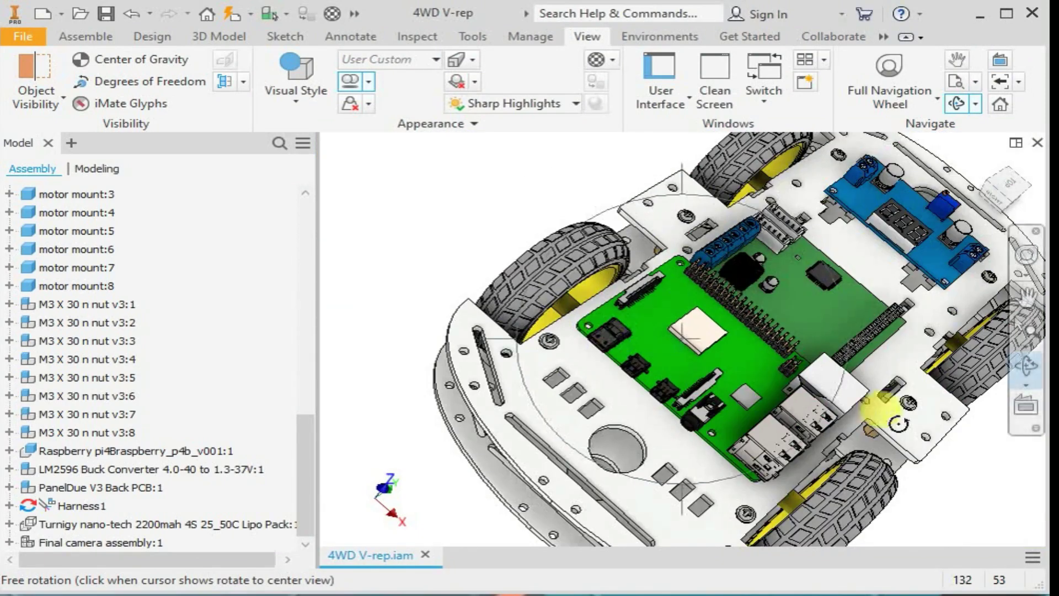
left_click_drag(786, 438, 684, 301)
scroll(649, 311, "up", 7)
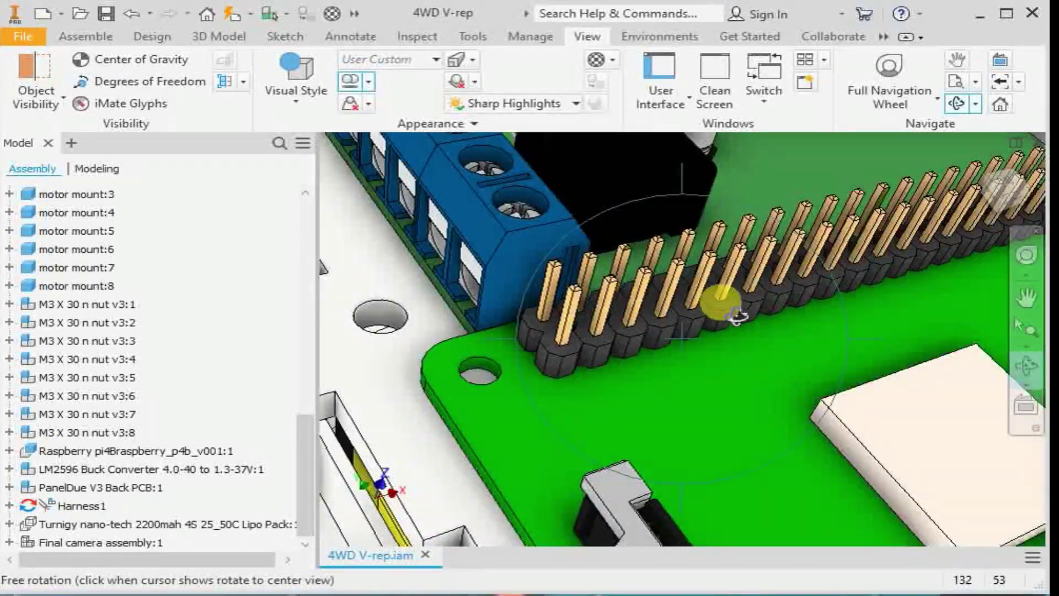
scroll(737, 315, "down", 8)
scroll(938, 320, "up", 3)
scroll(928, 326, "down", 3)
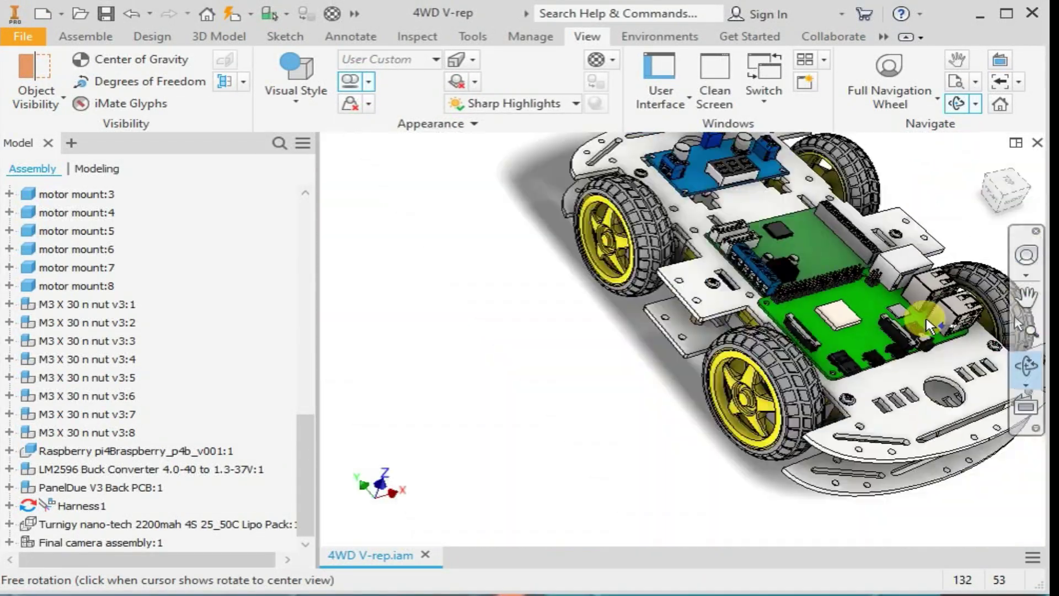
scroll(925, 318, "up", 10)
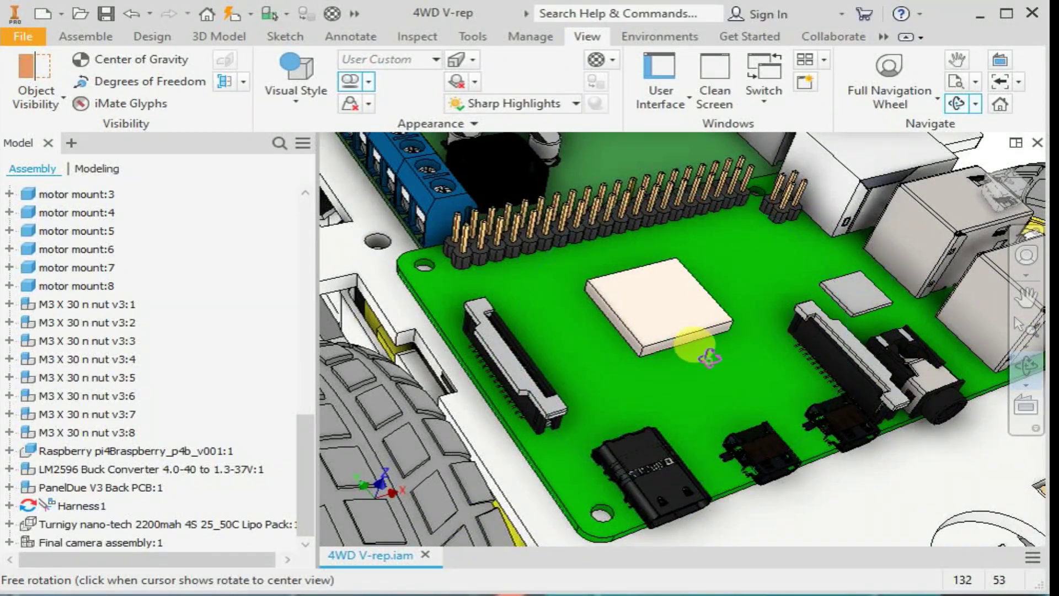
left_click_drag(709, 358, 687, 346)
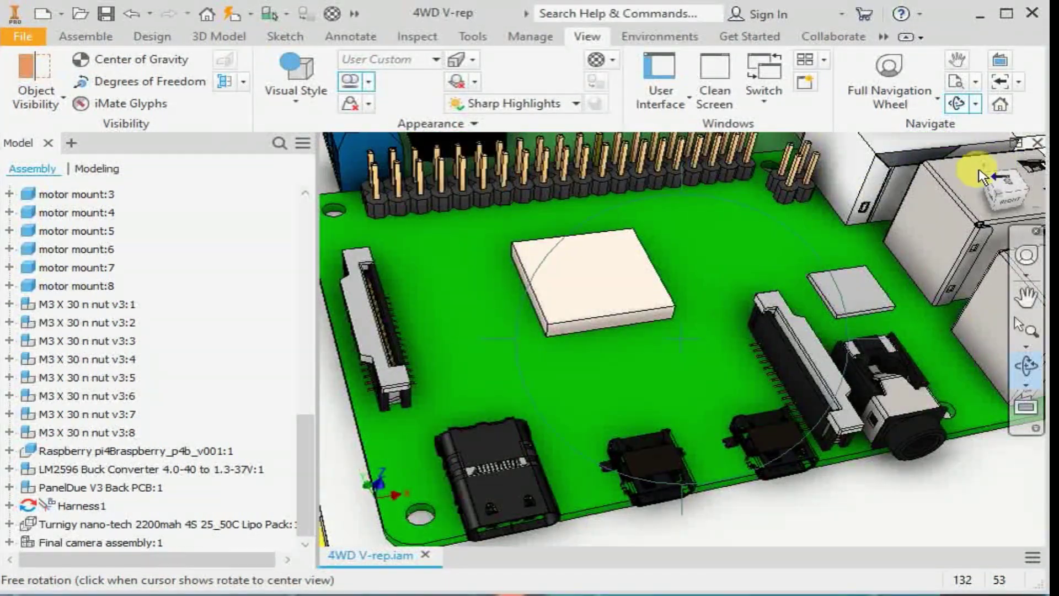
Turn on the visibility of the Final camera assembly:1 component.
left_click(982, 160)
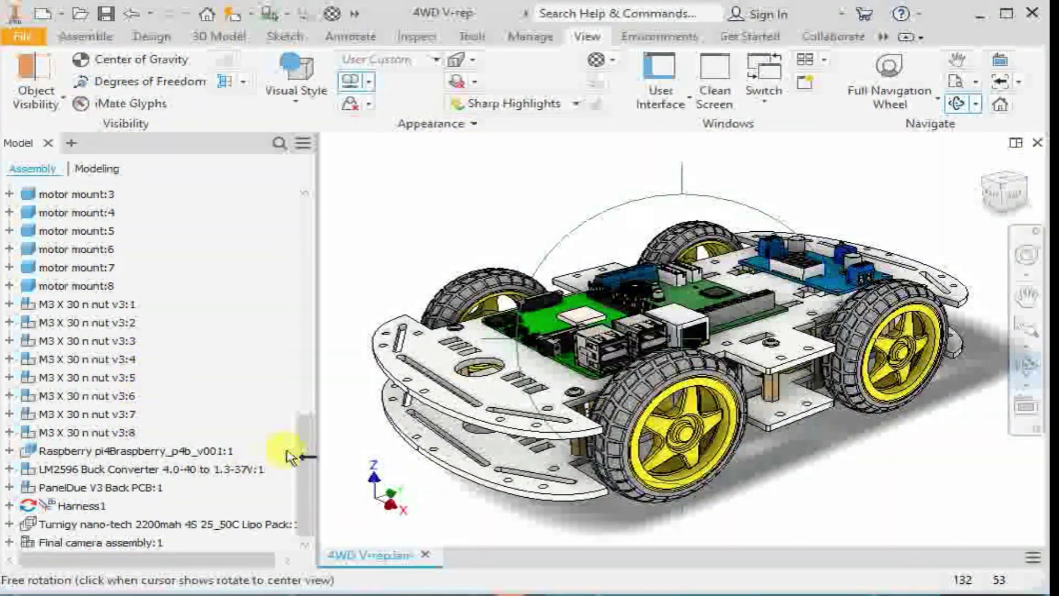
right_click(33, 545)
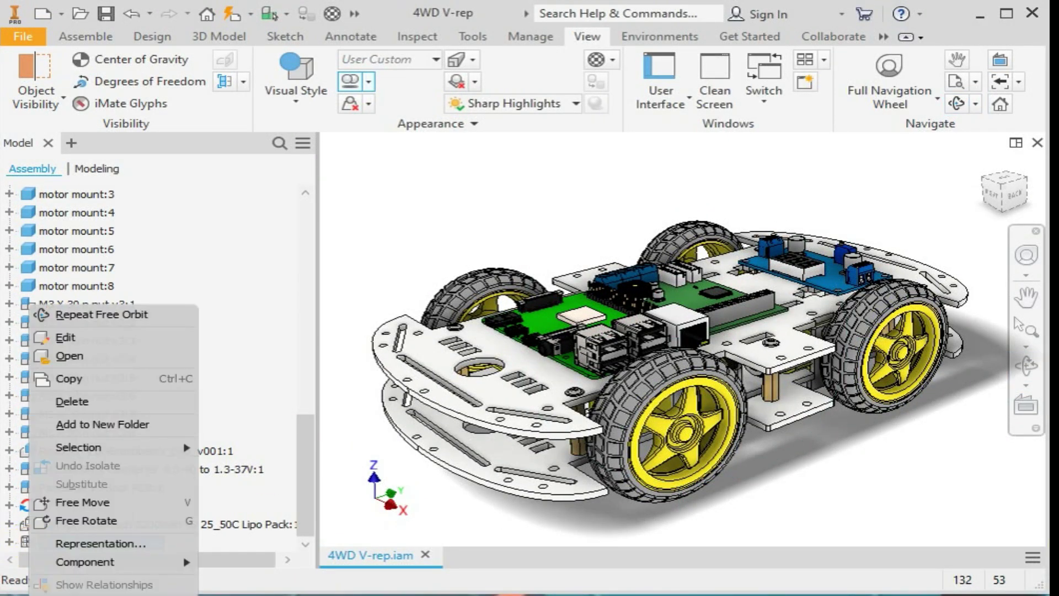
left_click(83, 594)
Examine the camera and its bracket on the car in the right, front, left and back views.
scroll(727, 303, "down", 4)
scroll(739, 238, "up", 5)
scroll(745, 240, "down", 2)
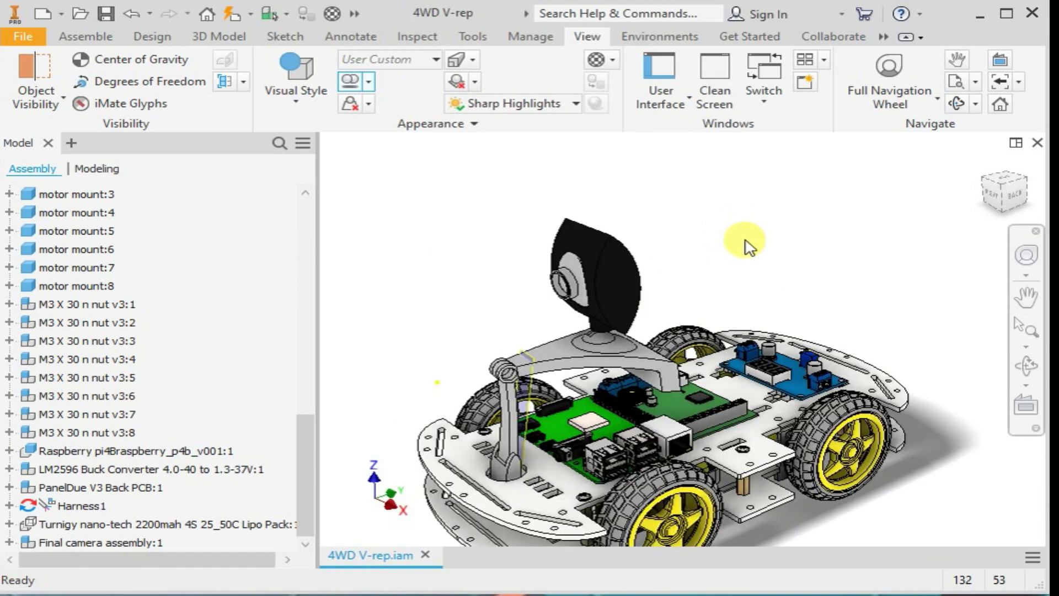
left_click(1025, 368)
left_click_drag(671, 357, 316, 193)
left_click(1004, 190)
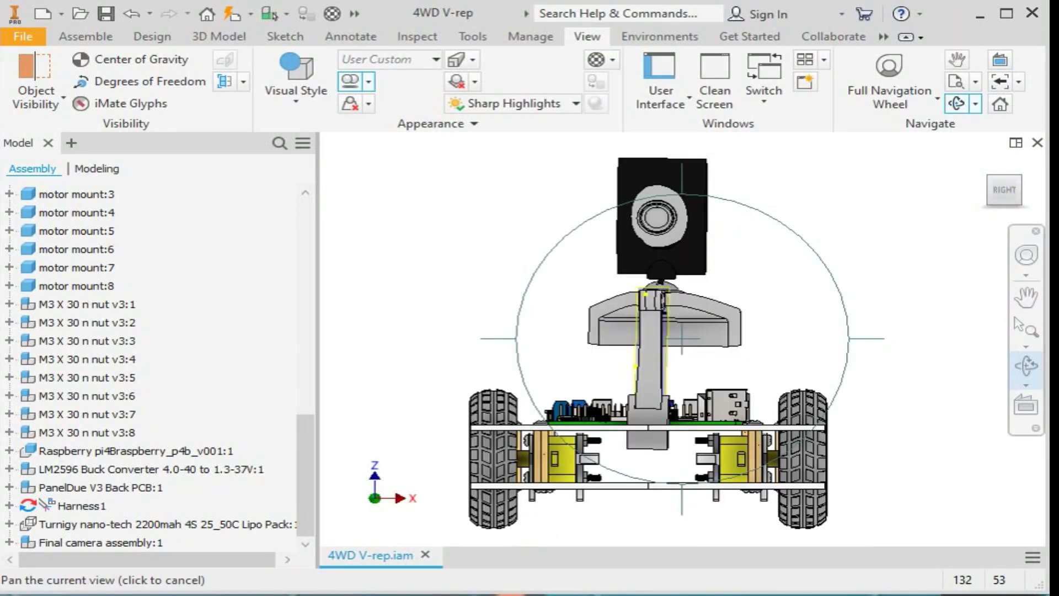
left_click(981, 191)
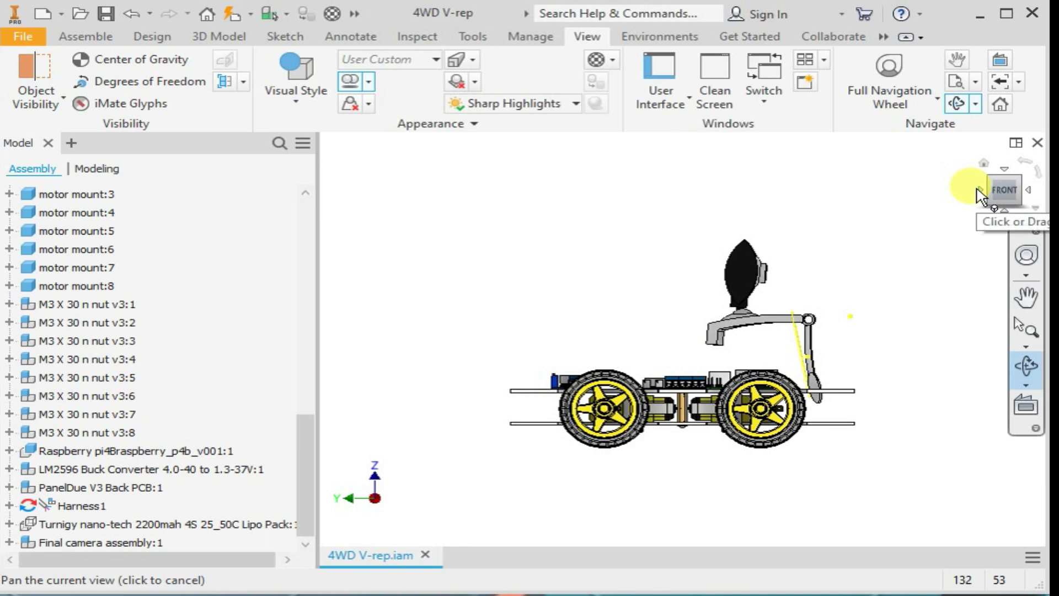
left_click(981, 192)
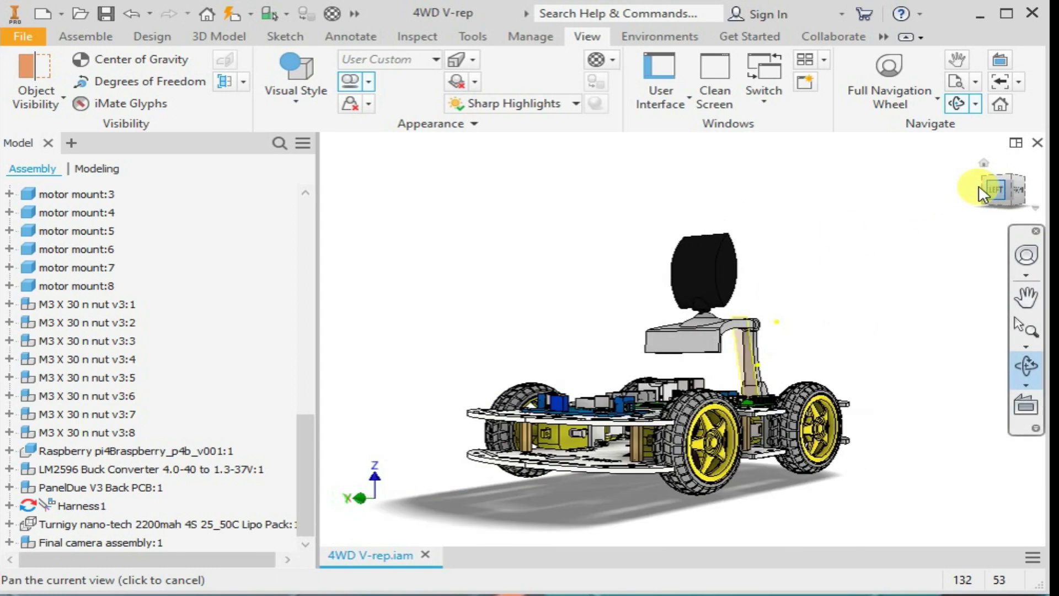
left_click(982, 192)
left_click(660, 378)
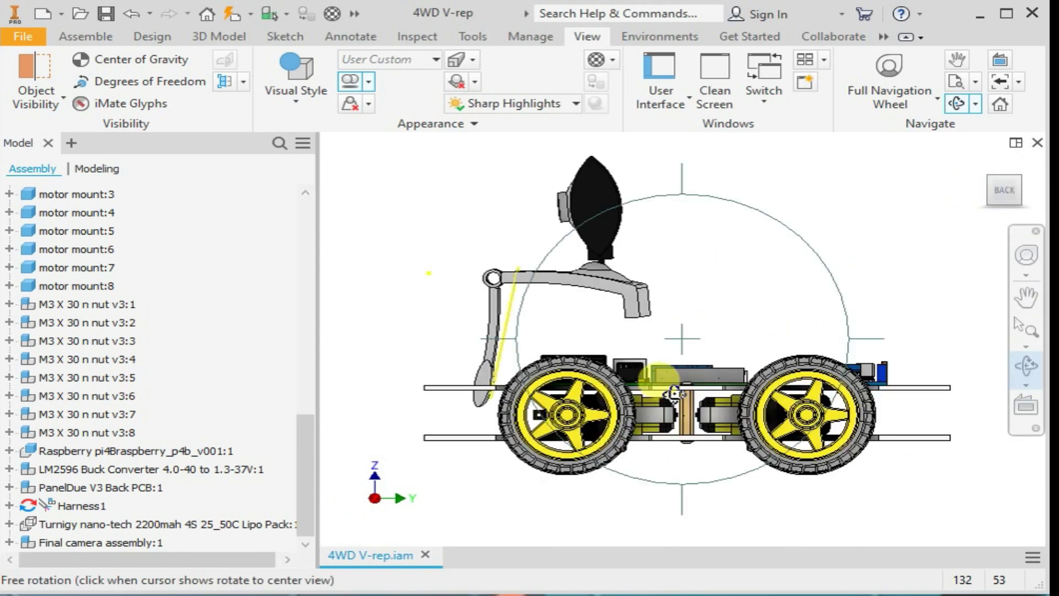
left_click(983, 193)
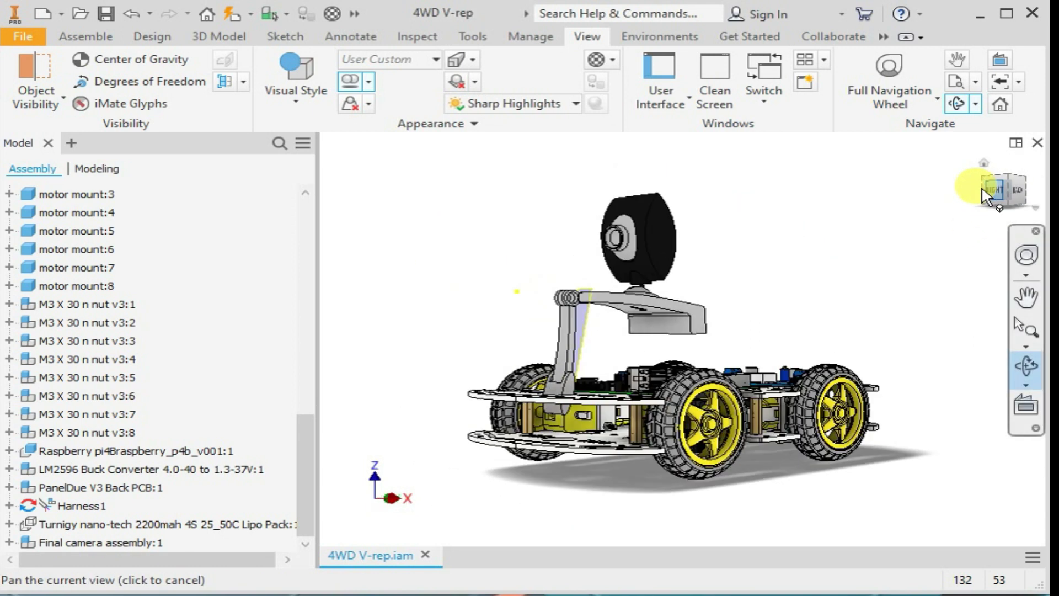
left_click(983, 193)
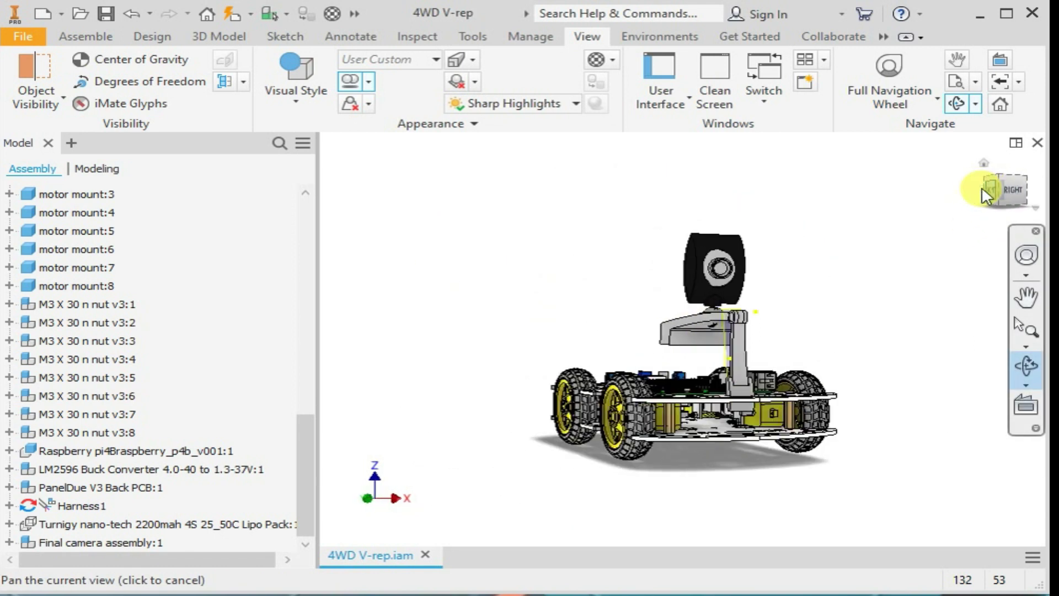
Check the car with its camera from the top and in rotated front views, ending in the home view.
left_click(1005, 214)
left_click(1004, 214)
left_click(1004, 215)
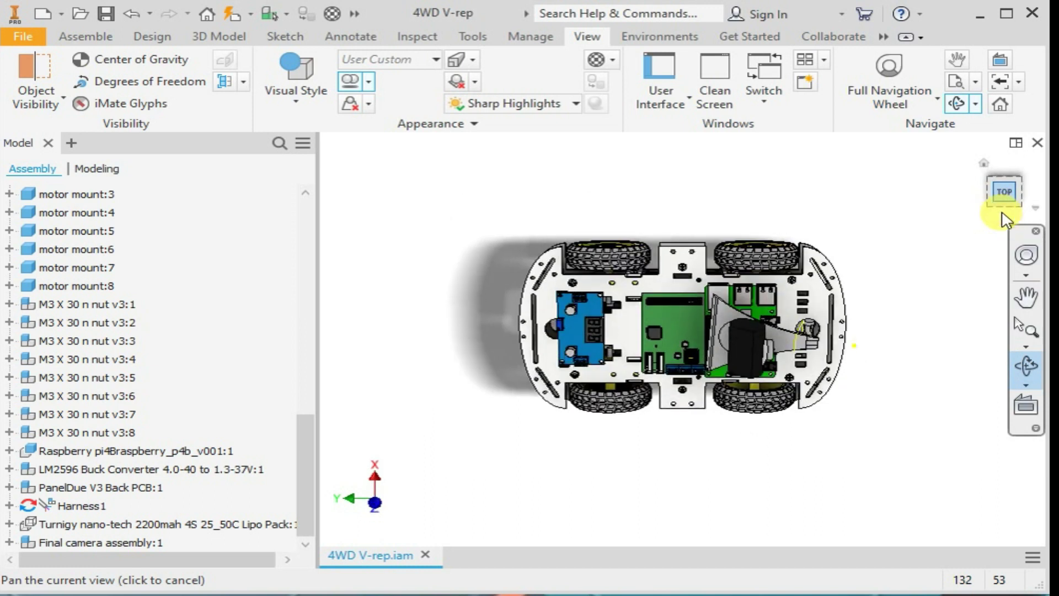
left_click(1004, 214)
left_click(1040, 172)
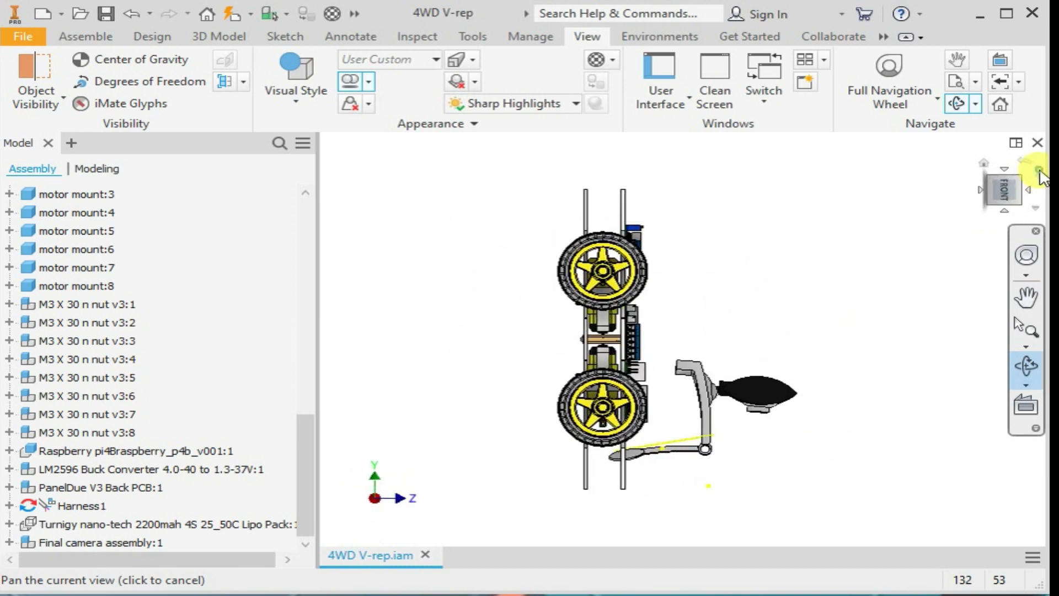
left_click(1040, 172)
left_click(1040, 172)
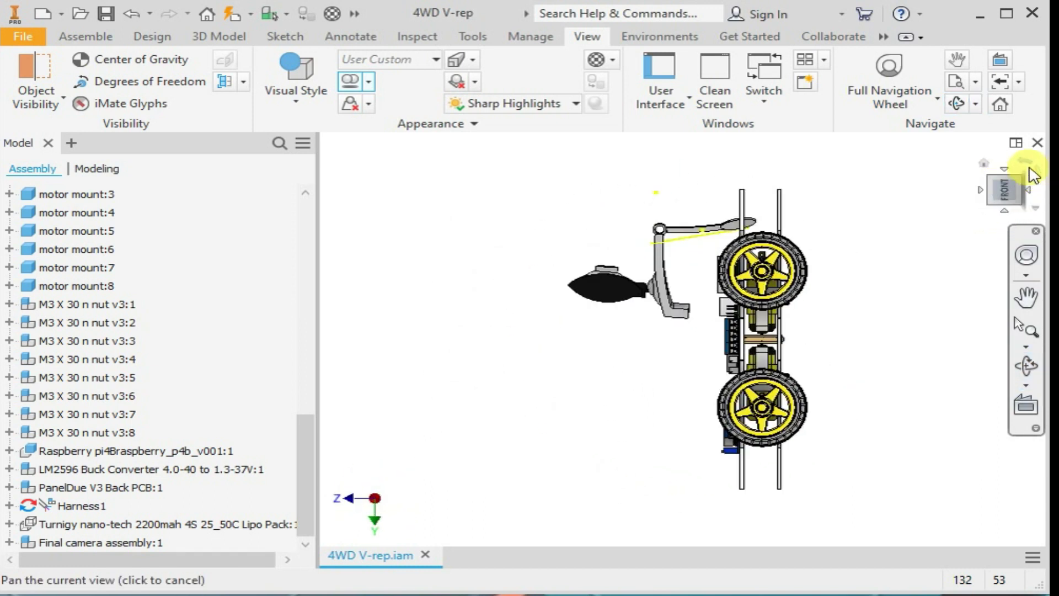
left_click(1038, 173)
left_click(985, 165)
left_click(720, 436)
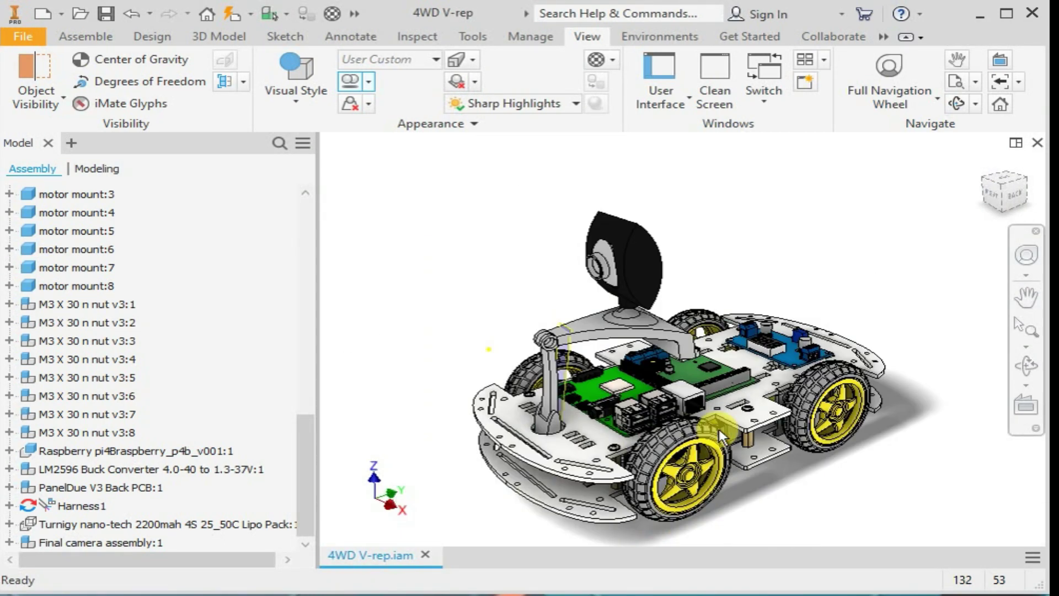
Make the hidden Turnigy nano-tech 2200mah 4S 25_50C Lipo Pack component visible in the assembly.
left_click(349, 81)
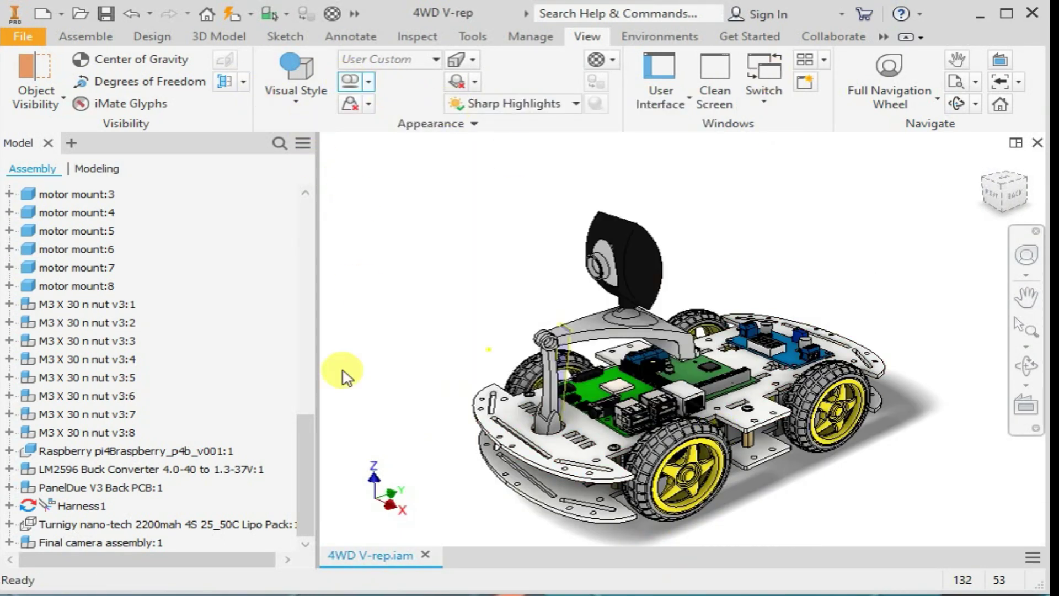
right_click(32, 529)
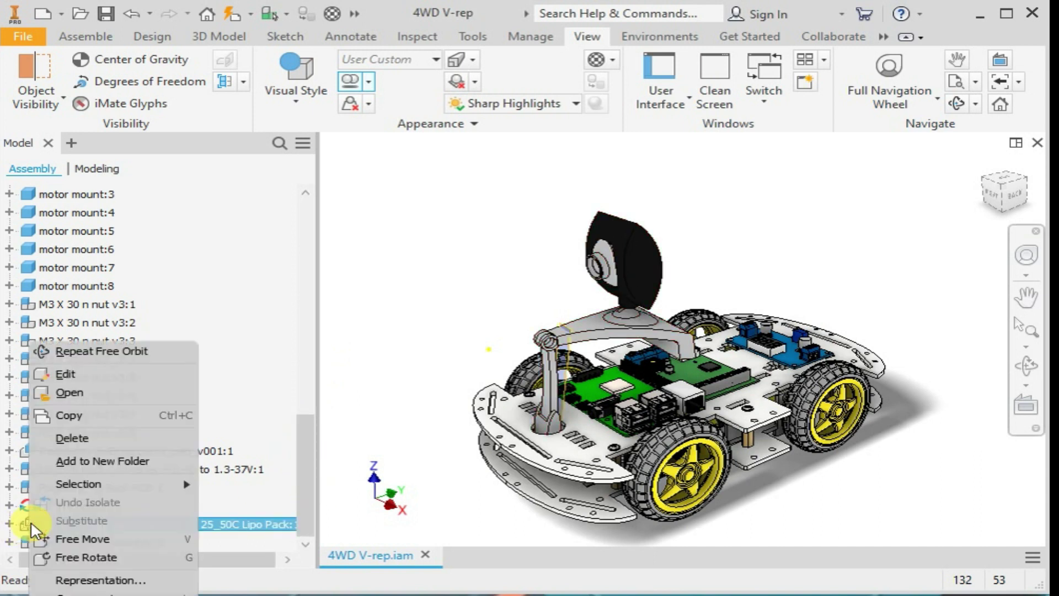
left_click(78, 595)
Examine the LiPo battery pack up close, and inspect the fully equipped car from the rear, the sides and above.
scroll(812, 366, "up", 5)
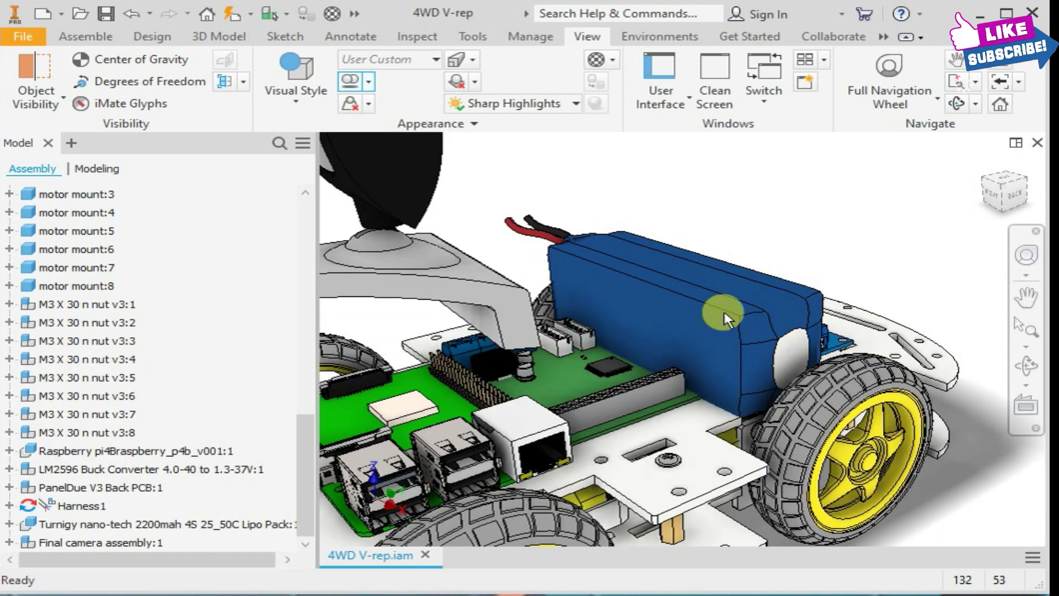
left_click_drag(698, 326, 673, 334)
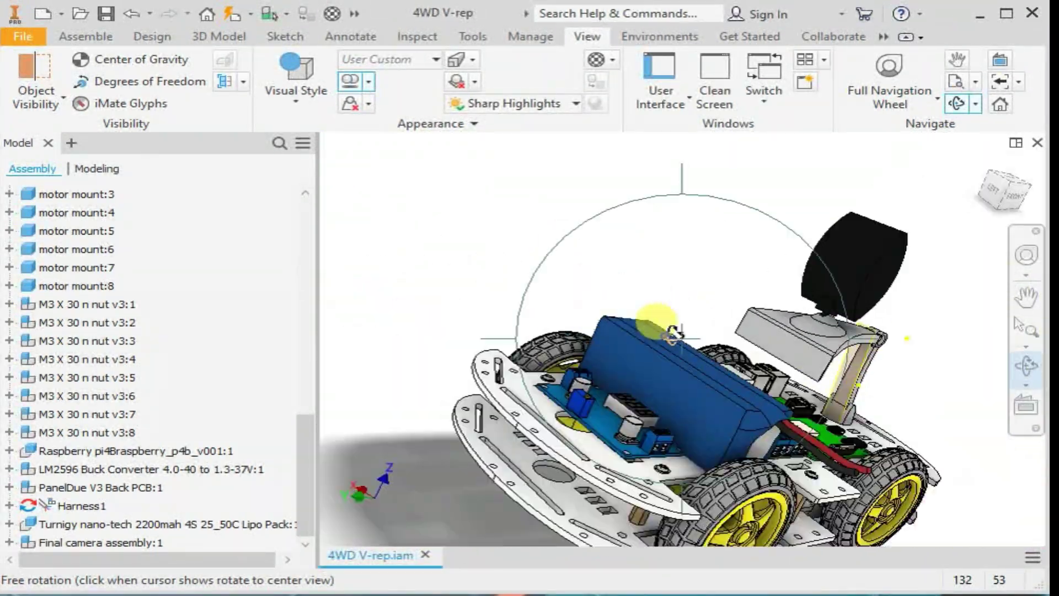
left_click(982, 166)
scroll(765, 384, "down", 6)
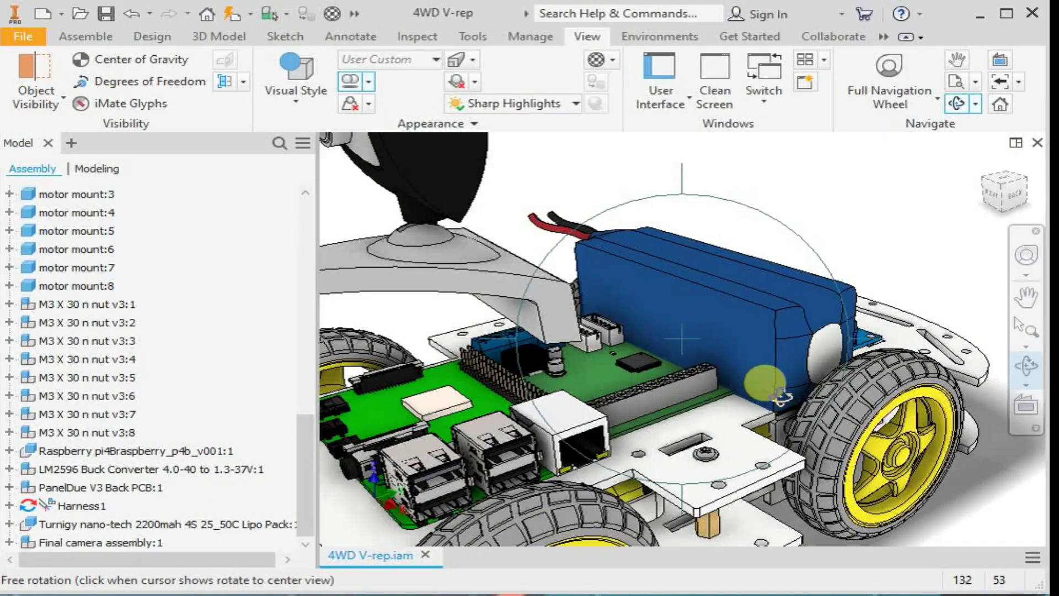
scroll(766, 384, "up", 4)
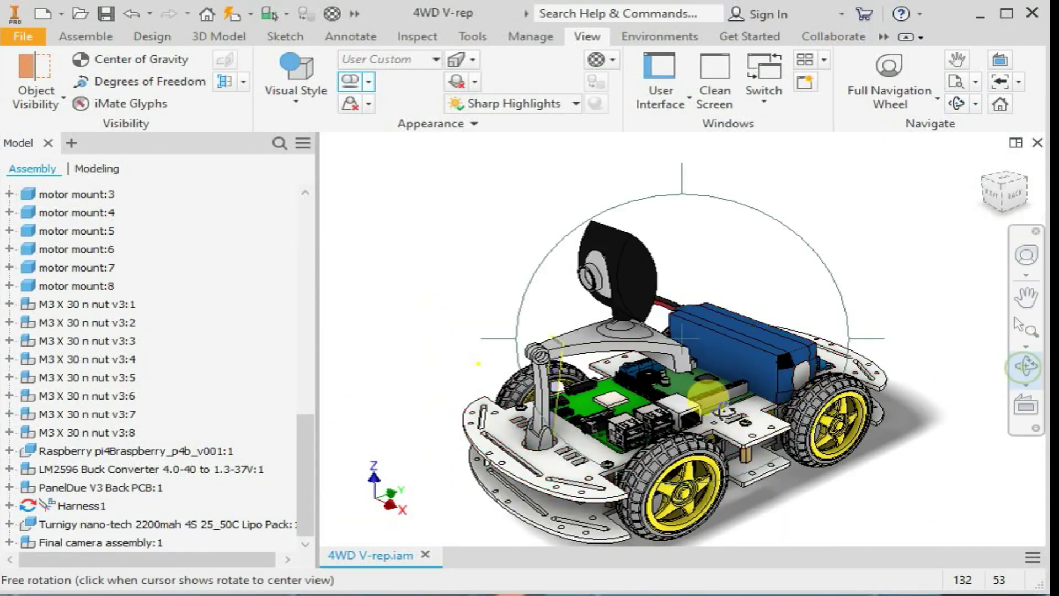
left_click_drag(723, 409, 731, 369)
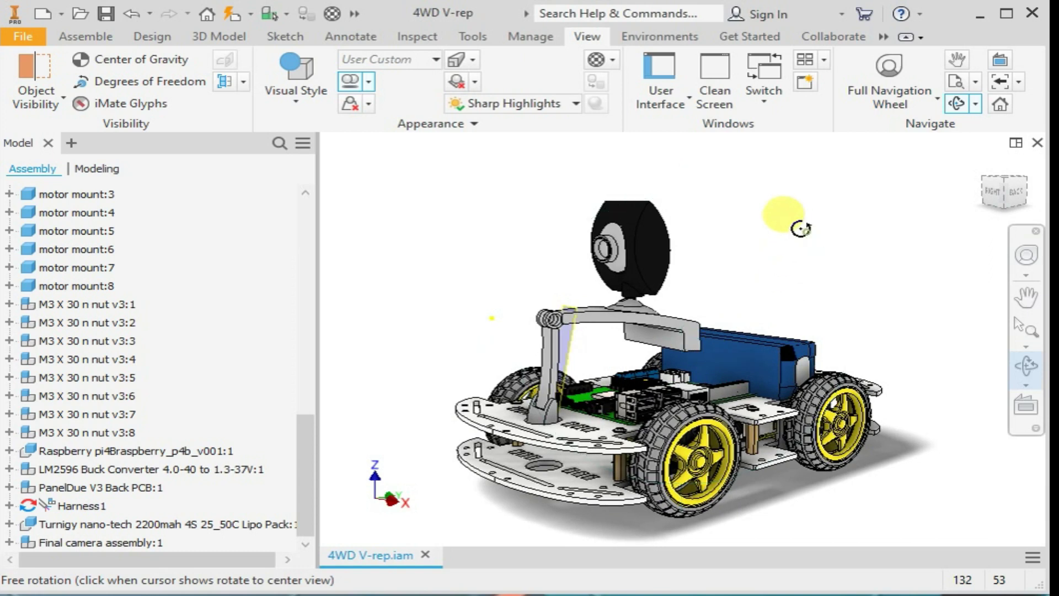
left_click_drag(800, 228, 834, 343)
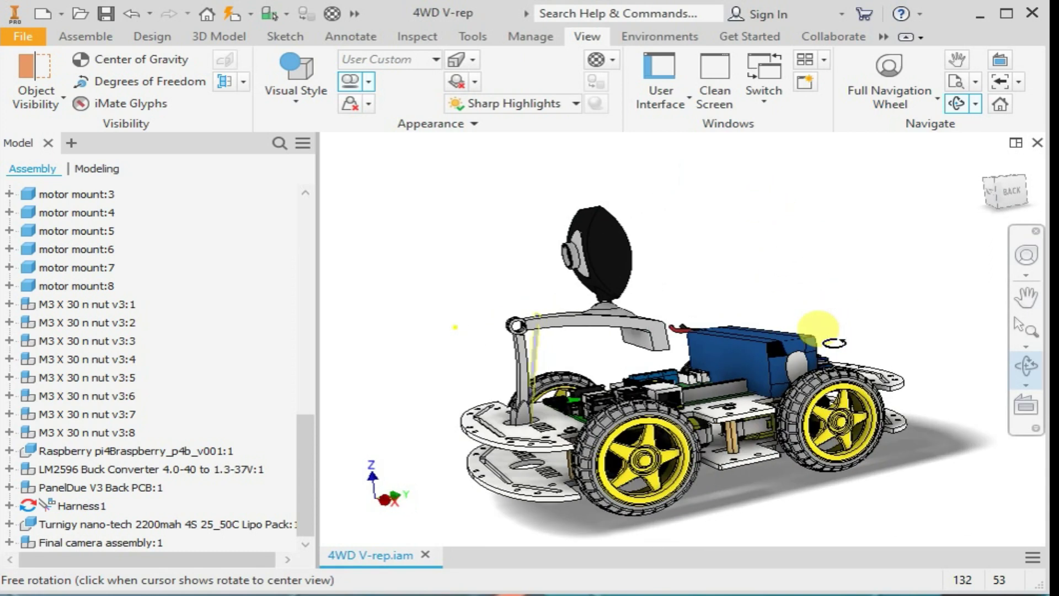
left_click_drag(792, 226, 809, 243)
left_click_drag(853, 341, 877, 345)
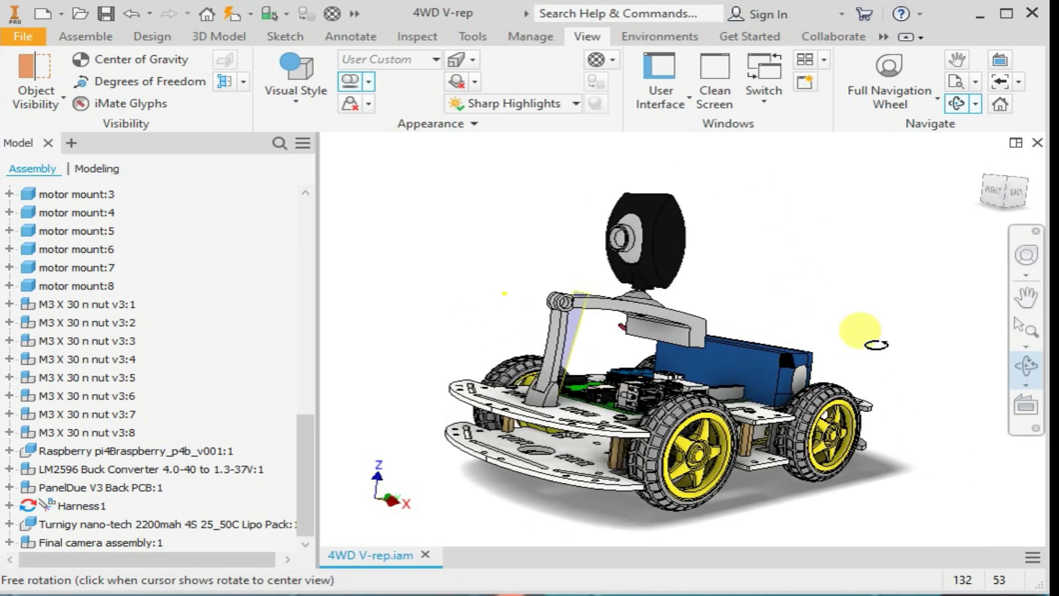
left_click_drag(741, 203, 789, 381)
left_click(1005, 187)
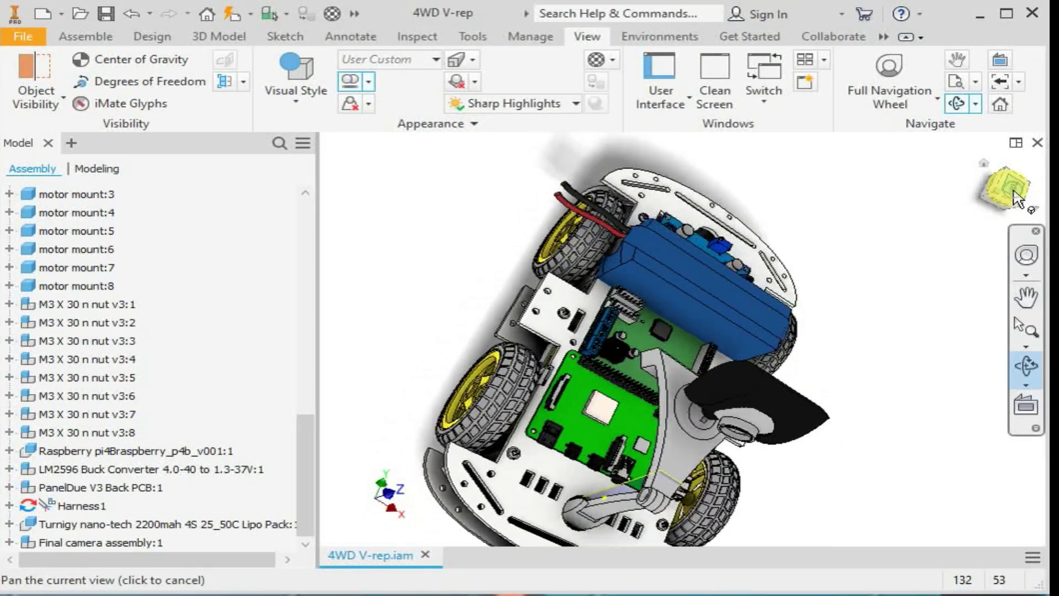
left_click(1003, 174)
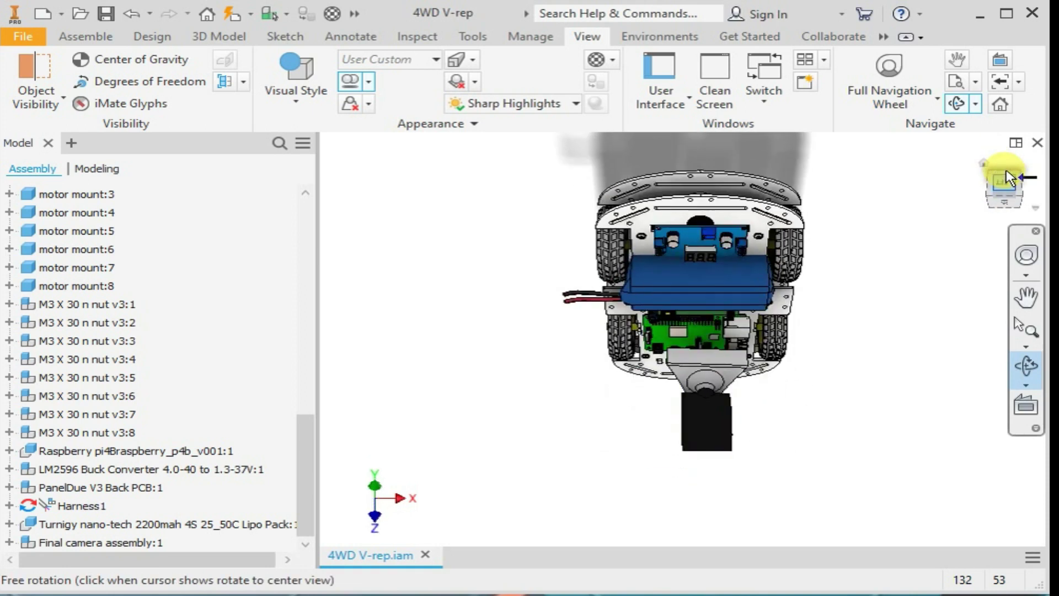